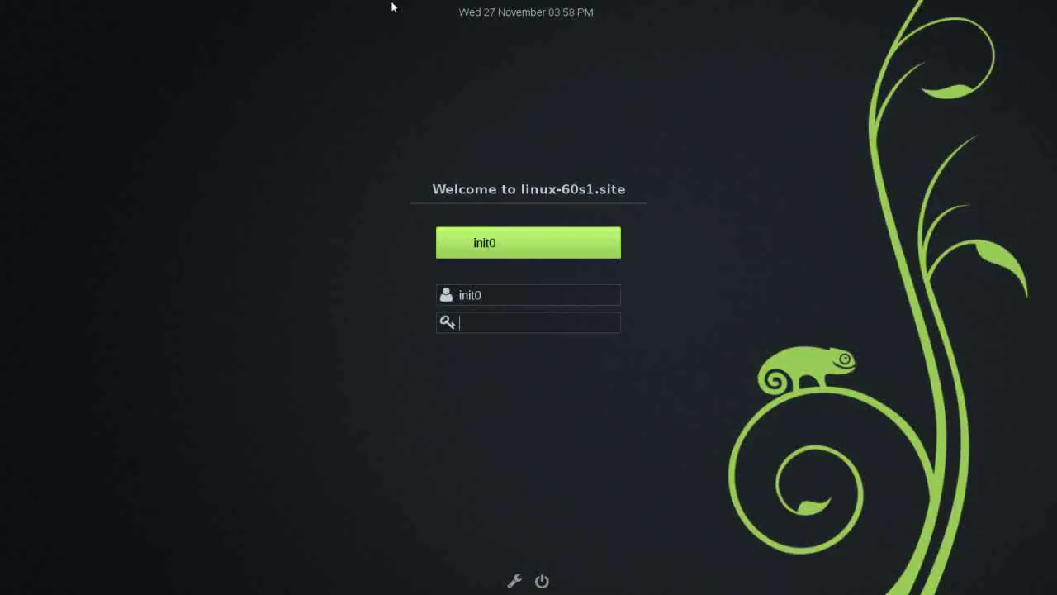
Enter the account password at the login screen to start the KDE session.
{"action": "type", "text": "********"}
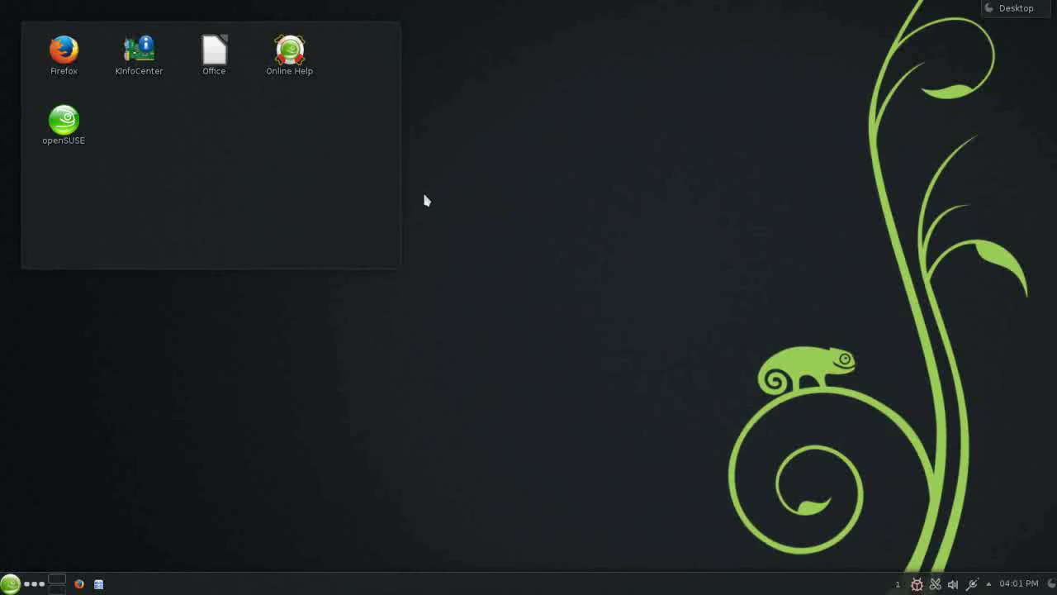
{"action": "mouse_move", "coordinate": [205, 199]}
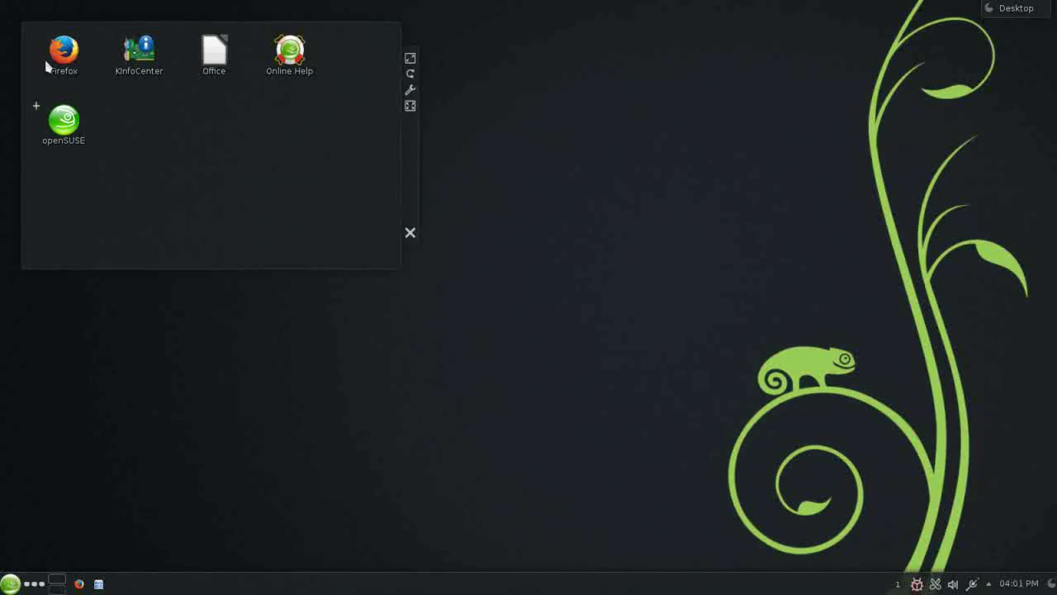
{"action": "left_click", "coordinate": [139, 65]}
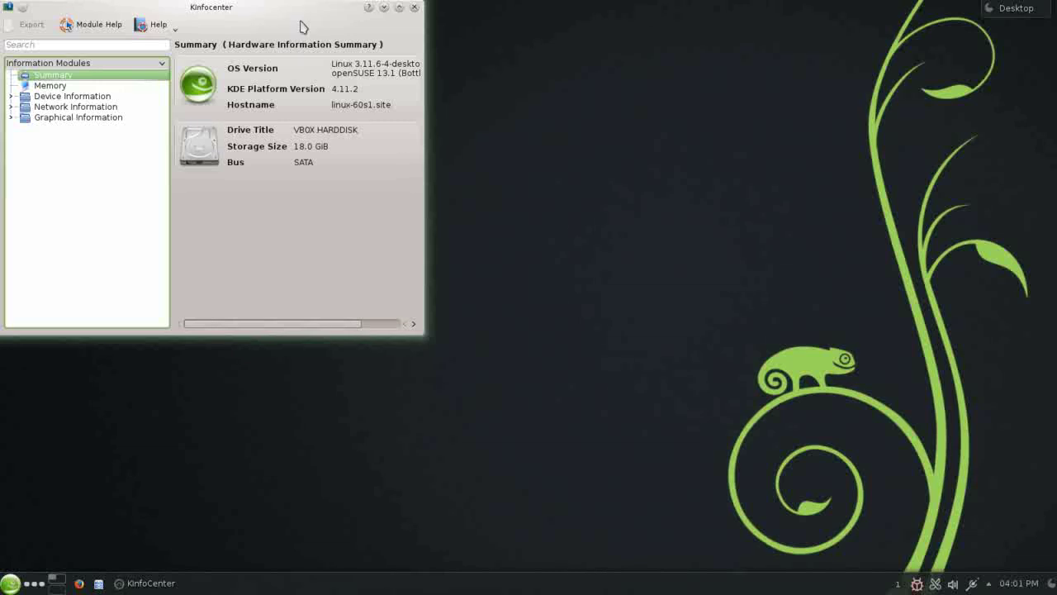
{"action": "right_click", "coordinate": [212, 583]}
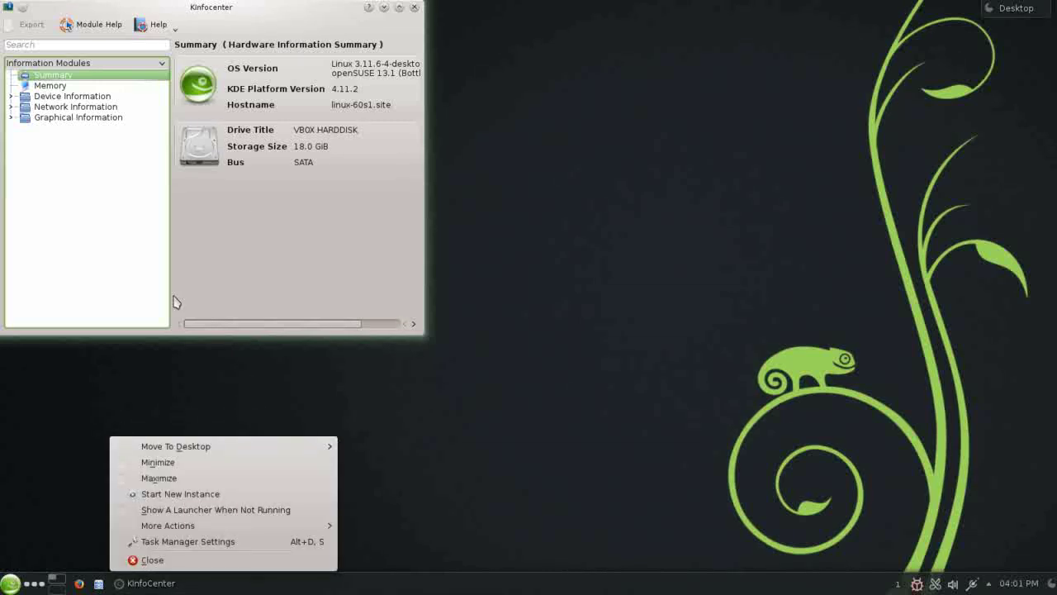
{"action": "left_click", "coordinate": [52, 86]}
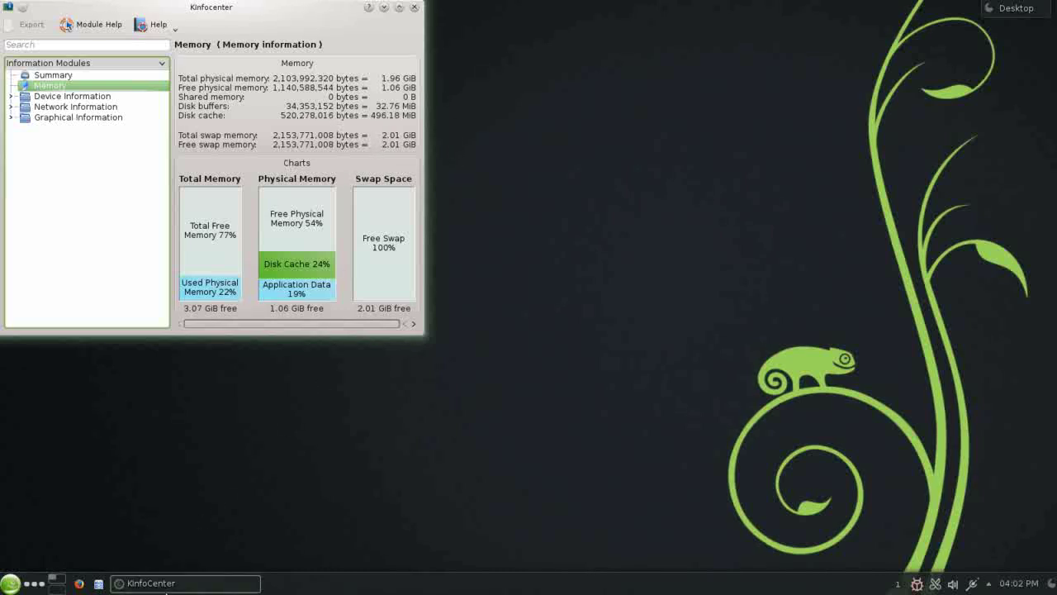
{"action": "right_click", "coordinate": [171, 585]}
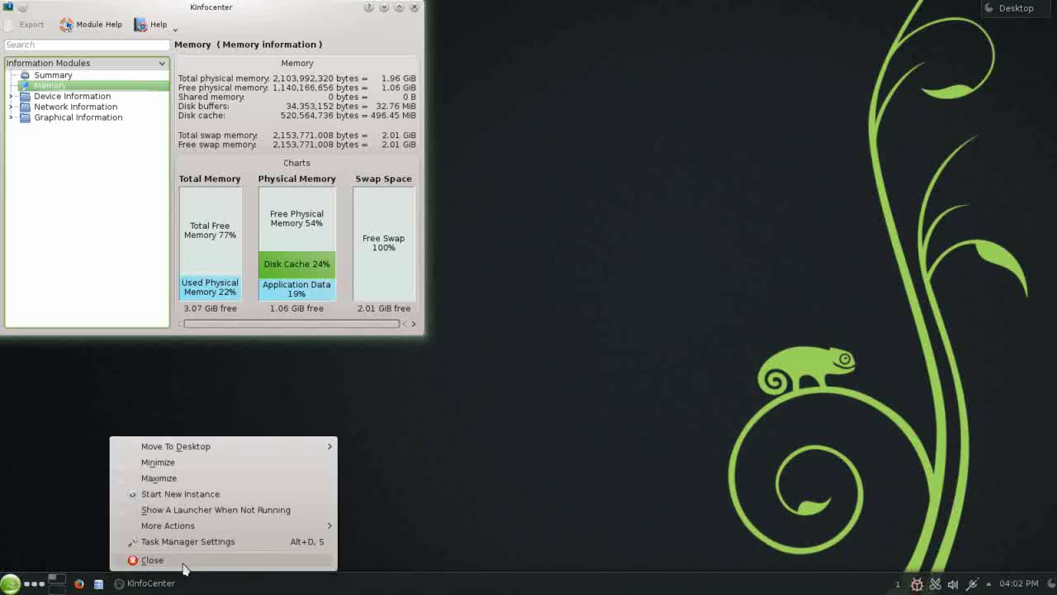
{"action": "left_click", "coordinate": [182, 561]}
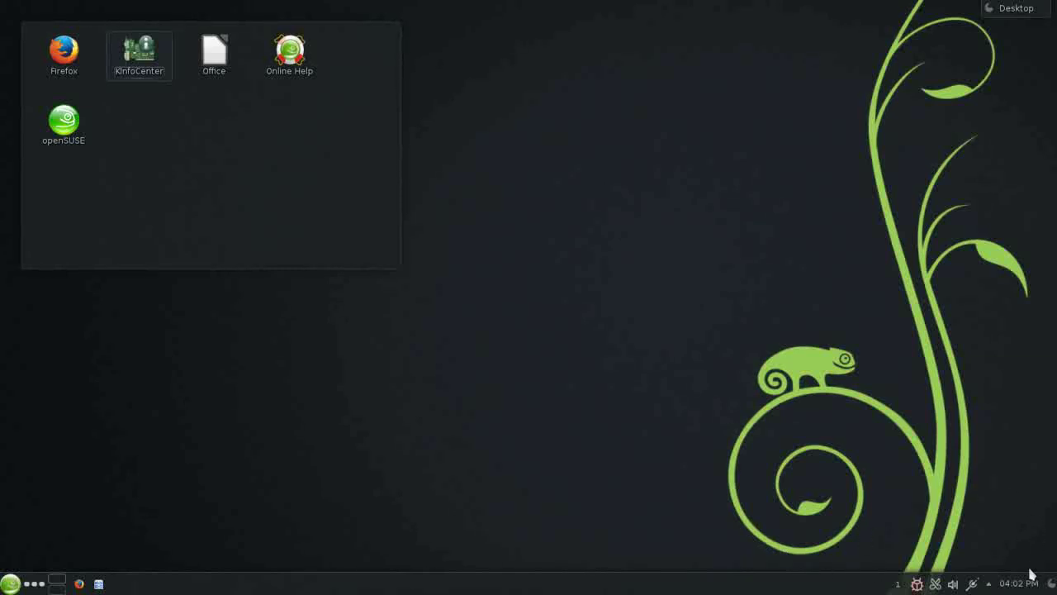
Open the system tray notice listing 35 new openSUSE updates, then dismiss it.
{"action": "mouse_move", "coordinate": [1028, 585]}
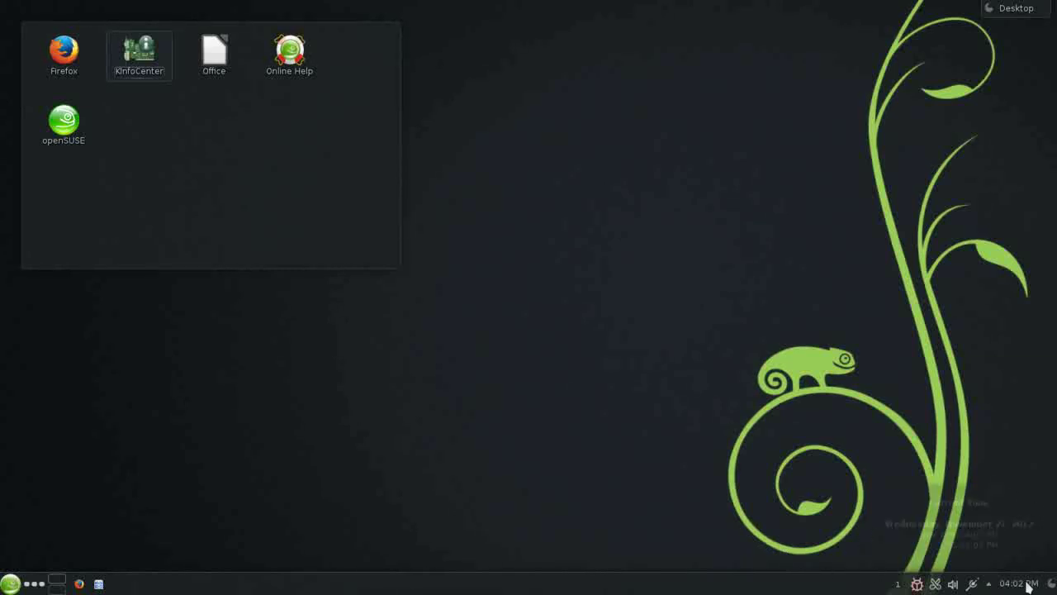
{"action": "left_click", "coordinate": [917, 584]}
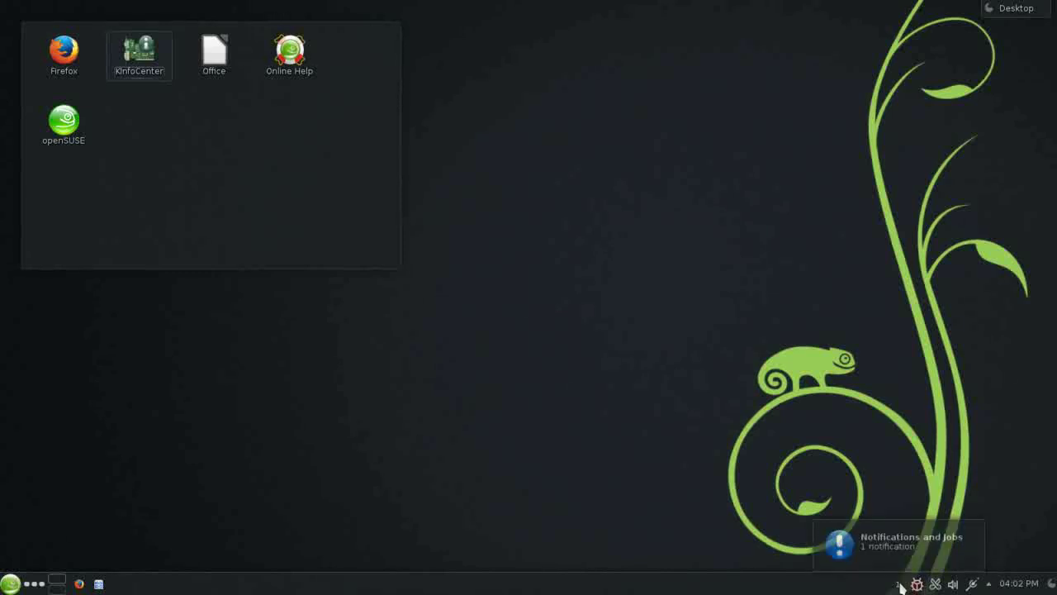
{"action": "left_click", "coordinate": [899, 585]}
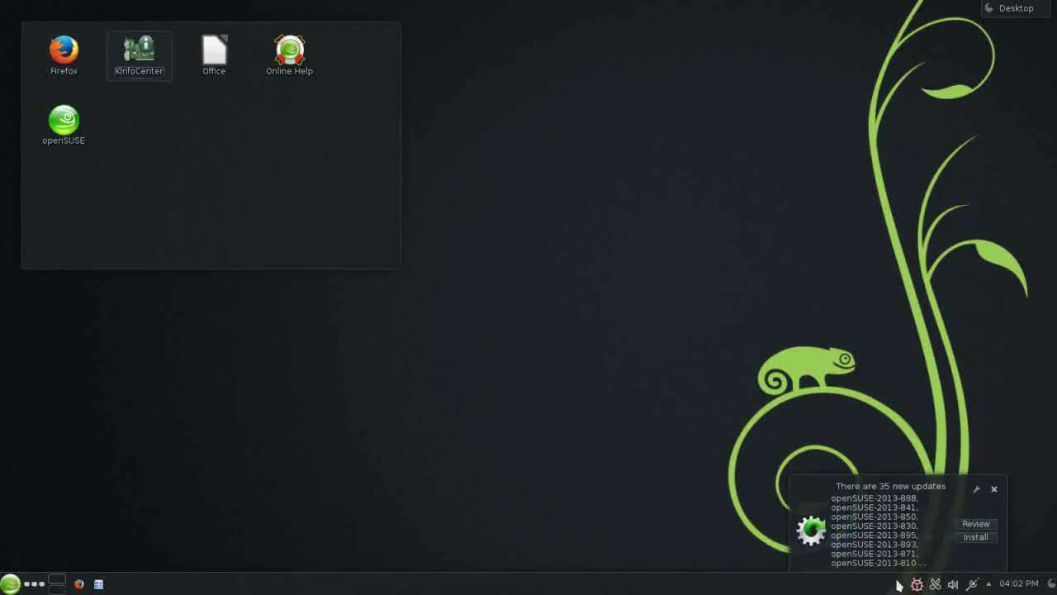
{"action": "left_click", "coordinate": [994, 490]}
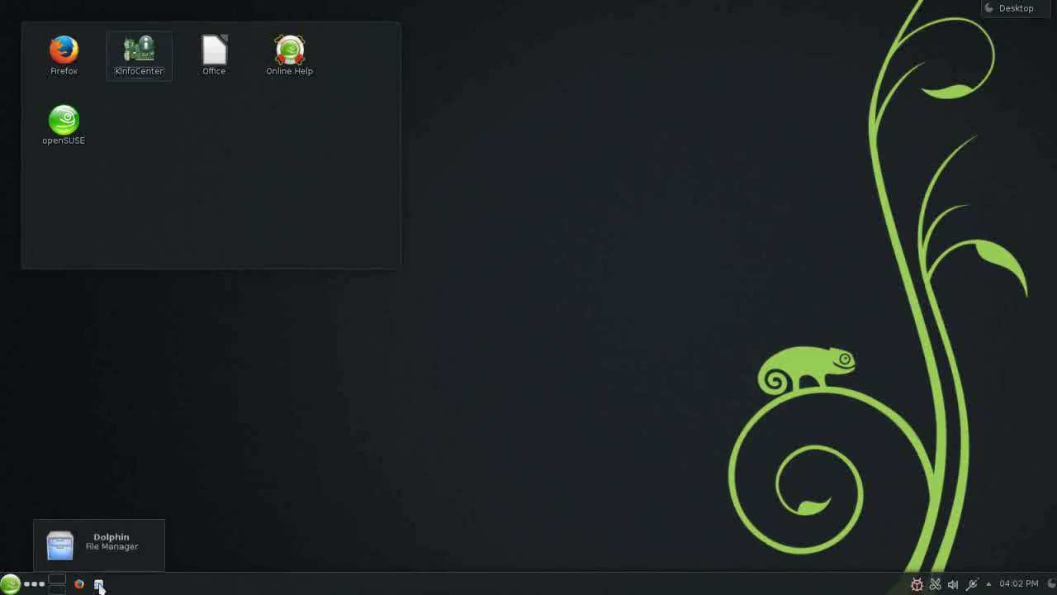
{"action": "left_click", "coordinate": [99, 584]}
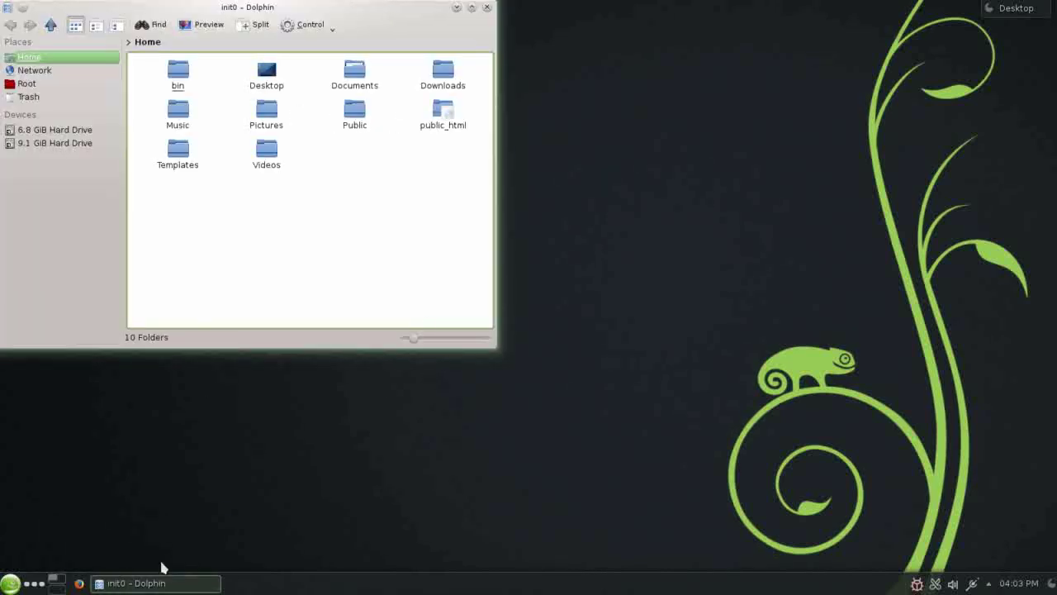
{"action": "right_click", "coordinate": [162, 588]}
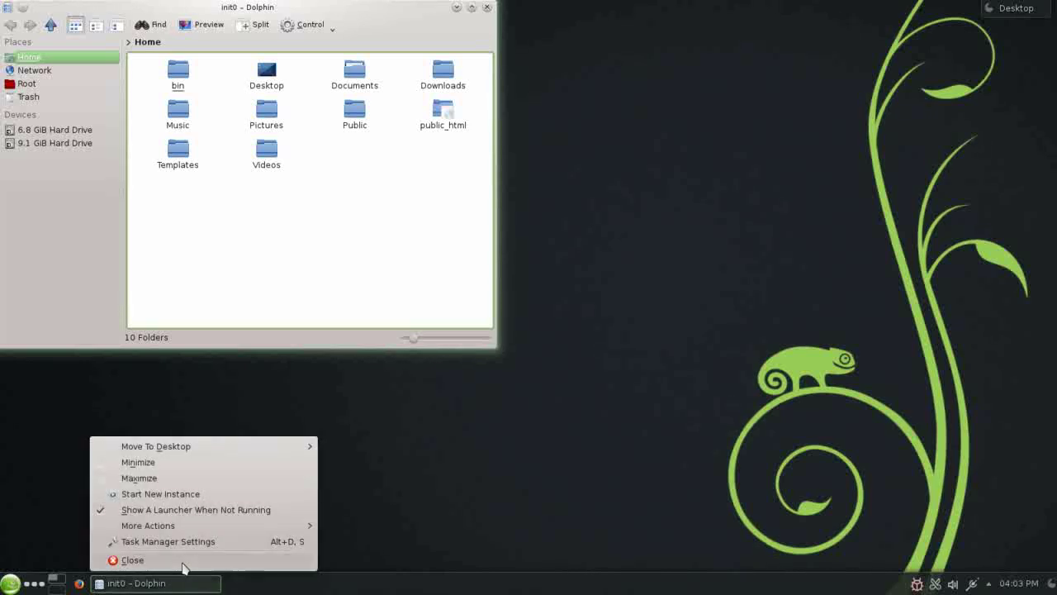
{"action": "left_click", "coordinate": [183, 568]}
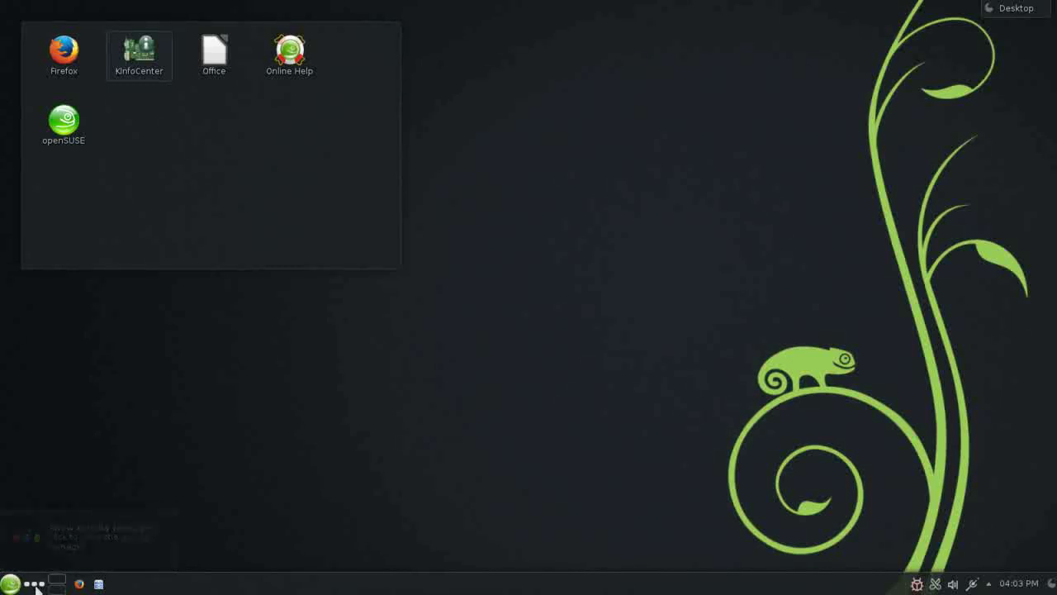
Stop the New Activity activity and switch to its empty desktop.
{"action": "left_click", "coordinate": [35, 584]}
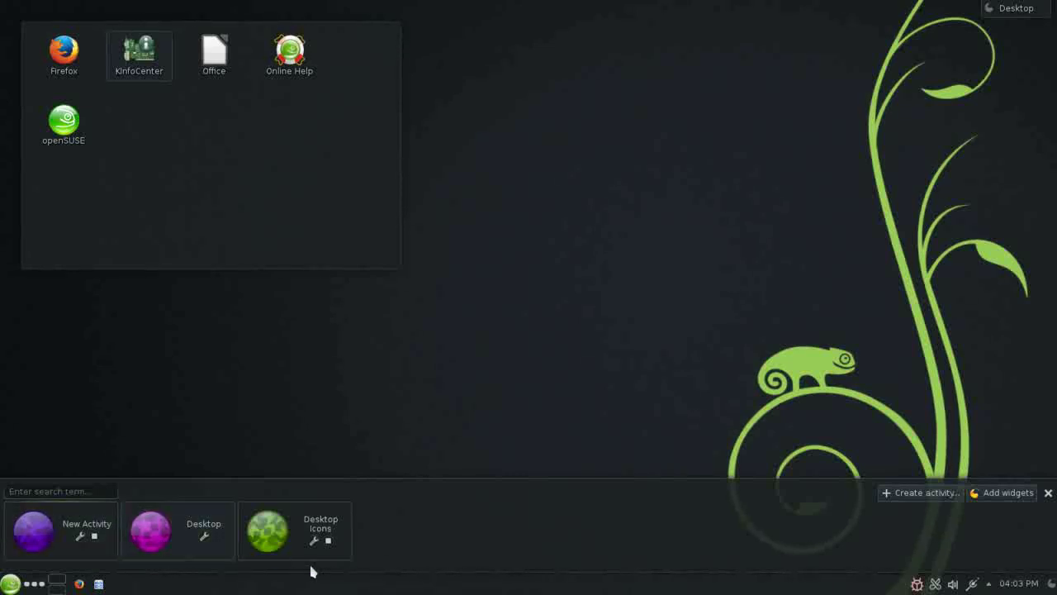
{"action": "left_click", "coordinate": [94, 539]}
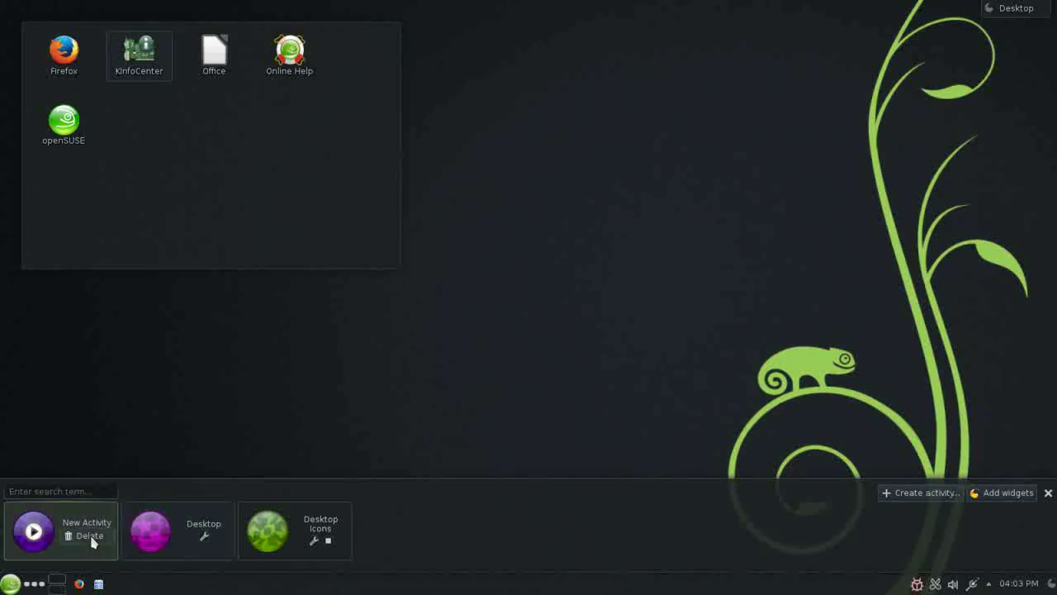
{"action": "left_click", "coordinate": [33, 533]}
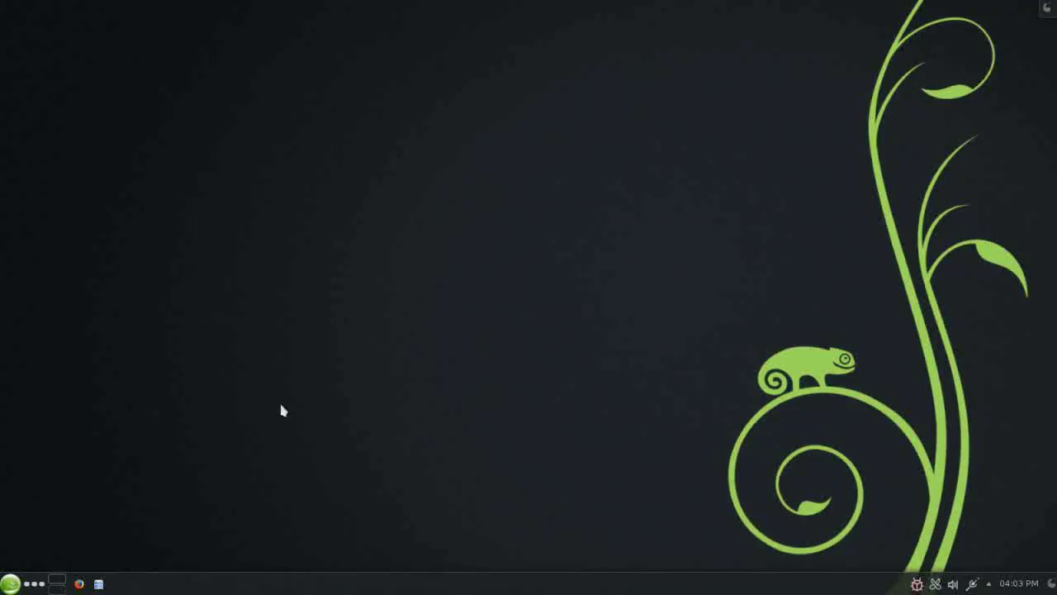
Switch to the Desktop Icons activity and open the application launcher.
{"action": "left_click", "coordinate": [35, 584]}
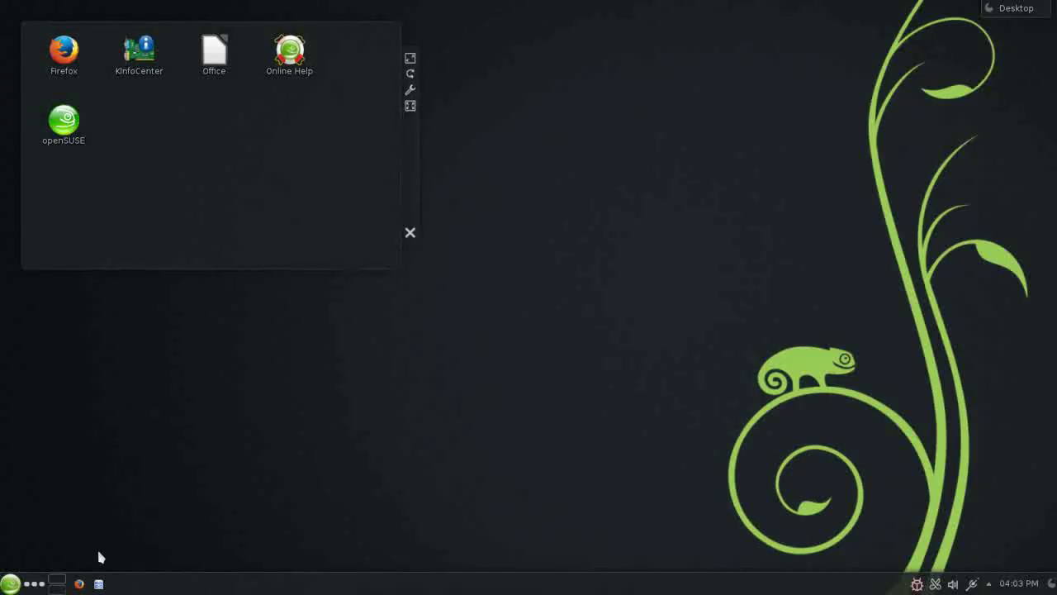
{"action": "left_click", "coordinate": [36, 585]}
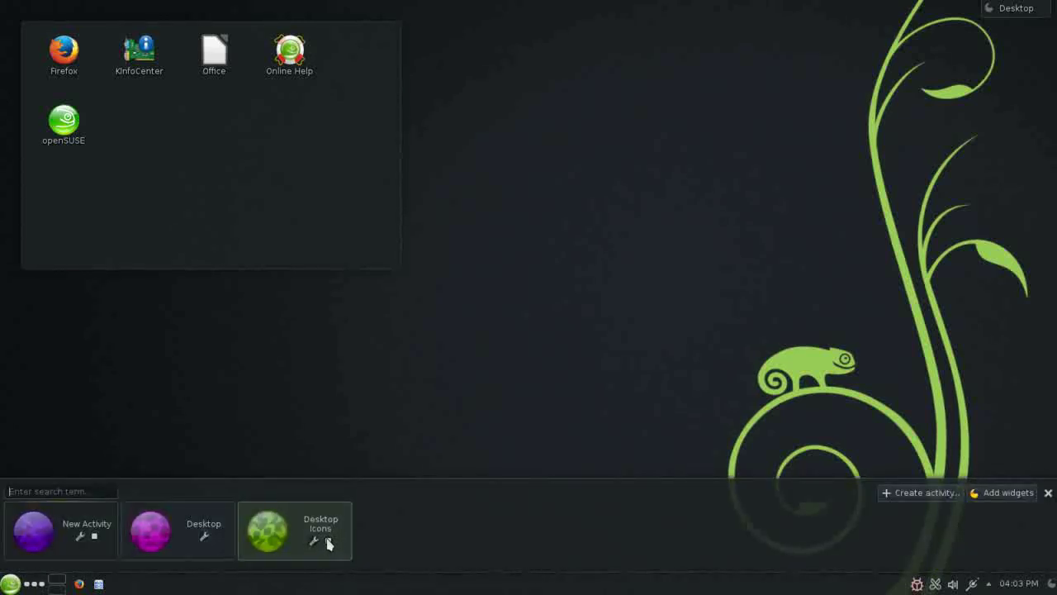
{"action": "left_click", "coordinate": [267, 533]}
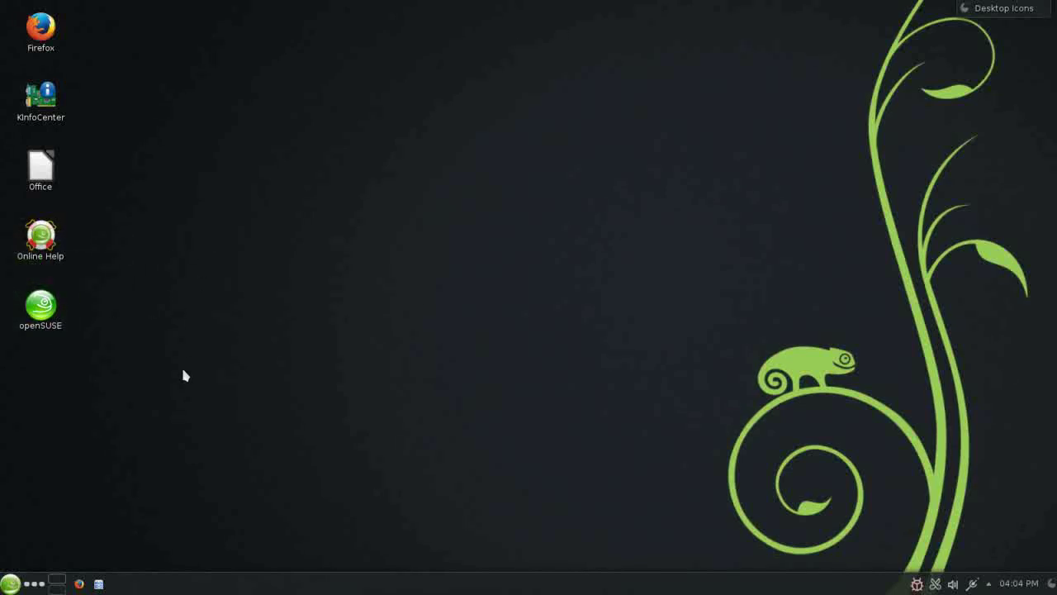
{"action": "left_click", "coordinate": [9, 585]}
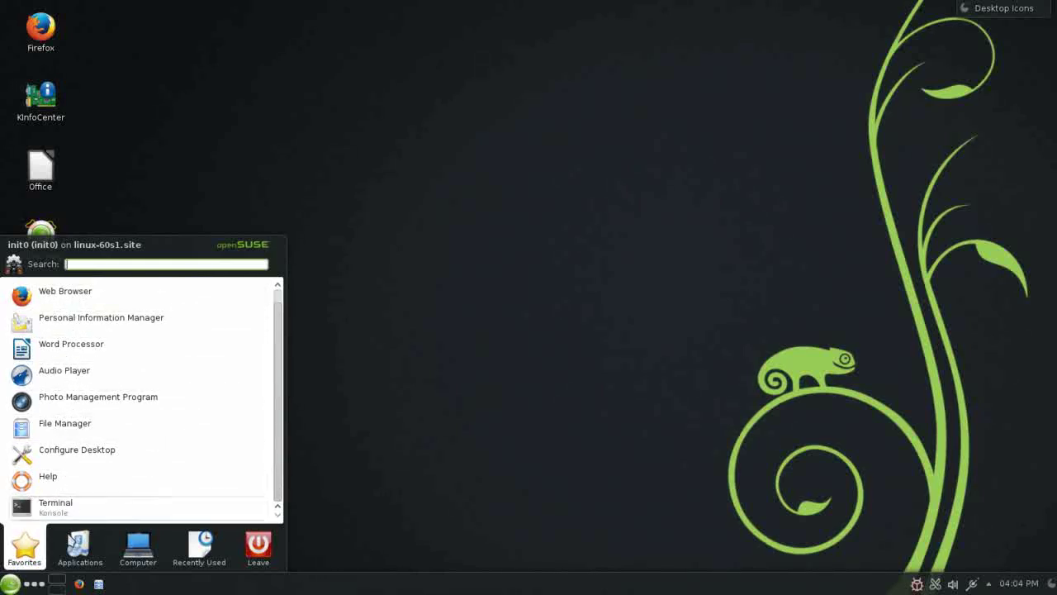
Browse the launcher's Games, Board Games and Puzzle categories.
{"action": "left_click", "coordinate": [82, 552]}
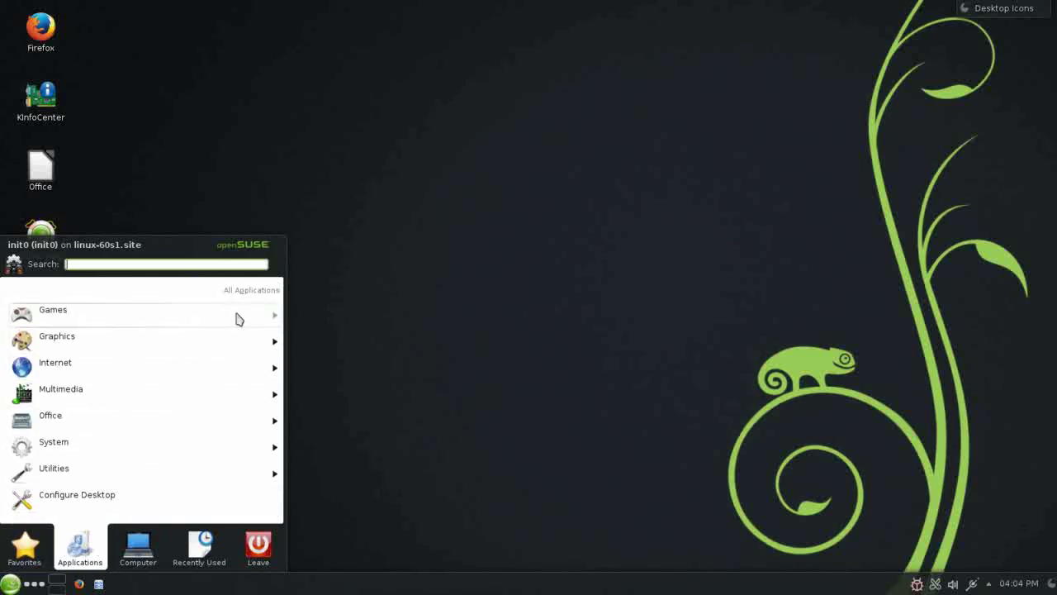
{"action": "left_click", "coordinate": [237, 319]}
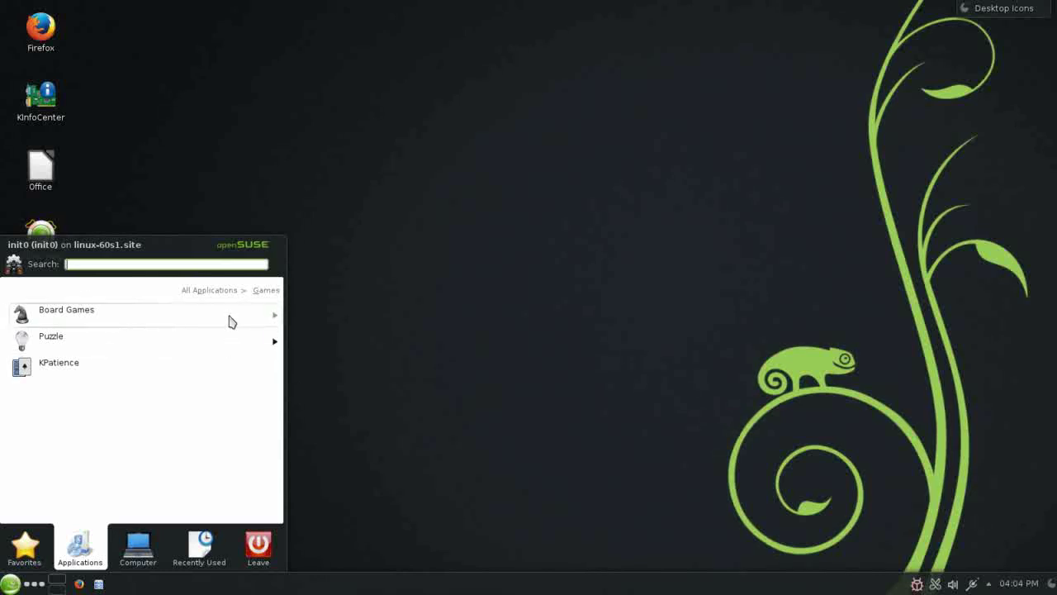
{"action": "left_click", "coordinate": [229, 318]}
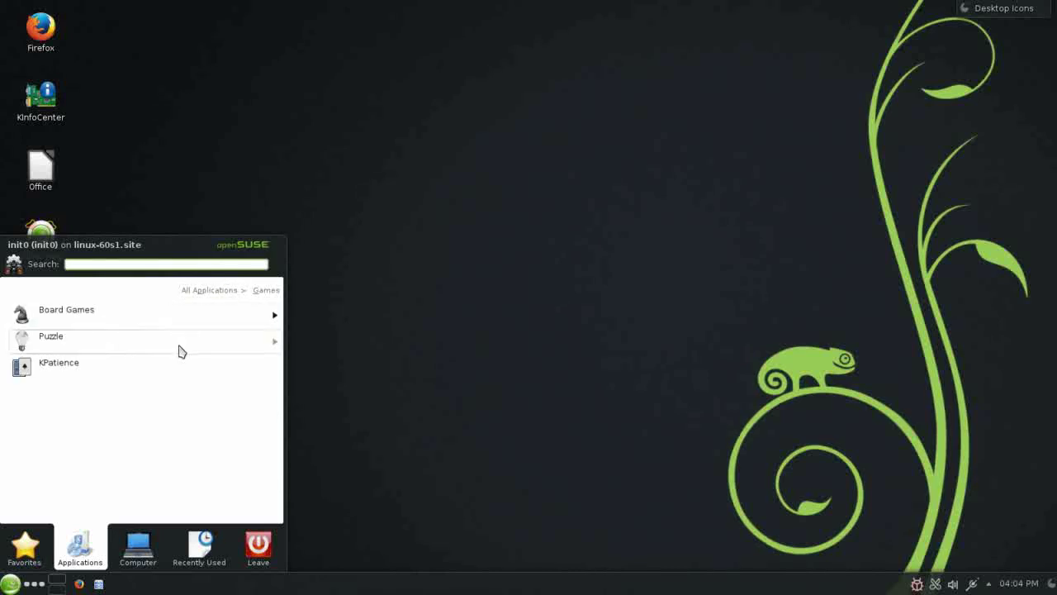
{"action": "left_click", "coordinate": [176, 347]}
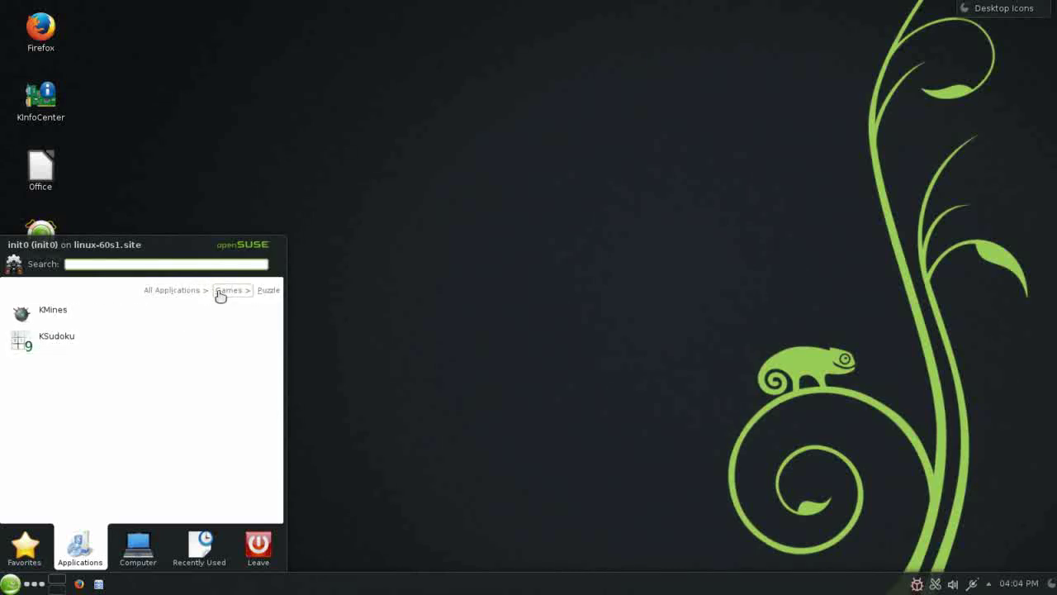
{"action": "left_click", "coordinate": [220, 293]}
Launch KPatience from Games, then close it from its taskbar entry.
{"action": "left_click", "coordinate": [173, 368]}
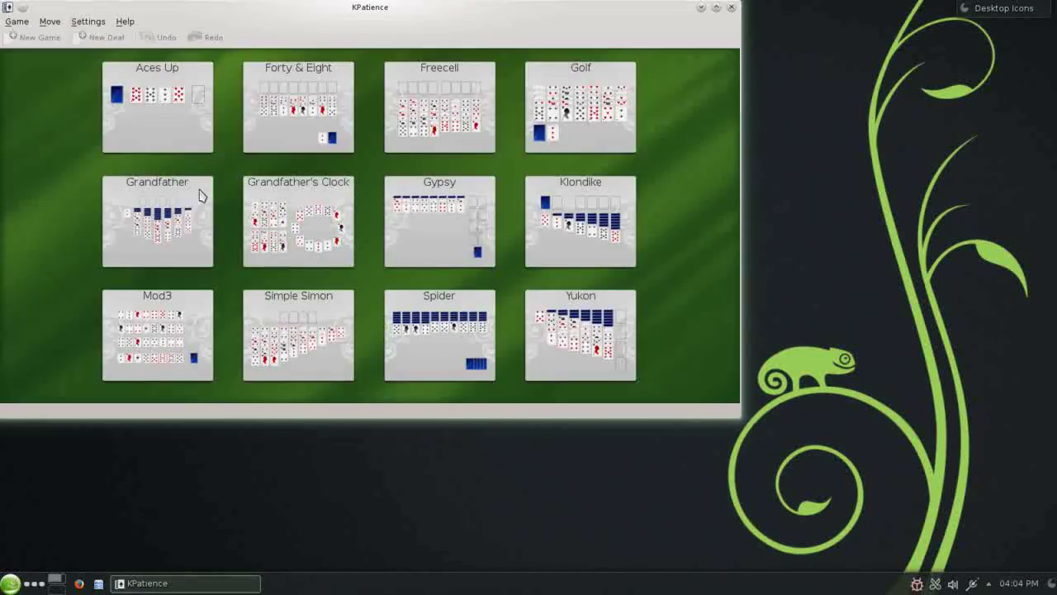
{"action": "right_click", "coordinate": [177, 585]}
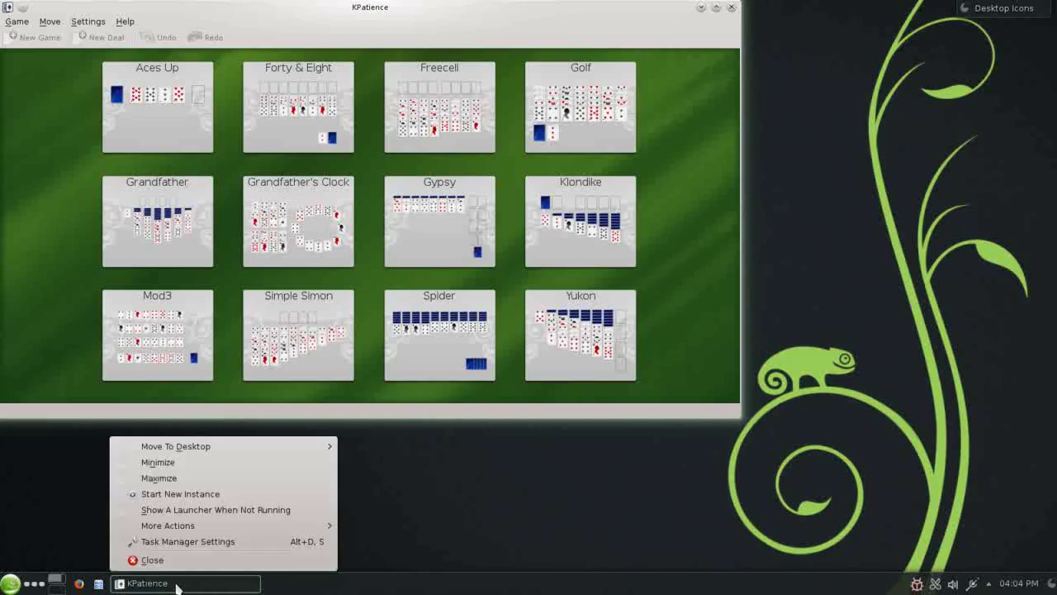
{"action": "left_click", "coordinate": [177, 560]}
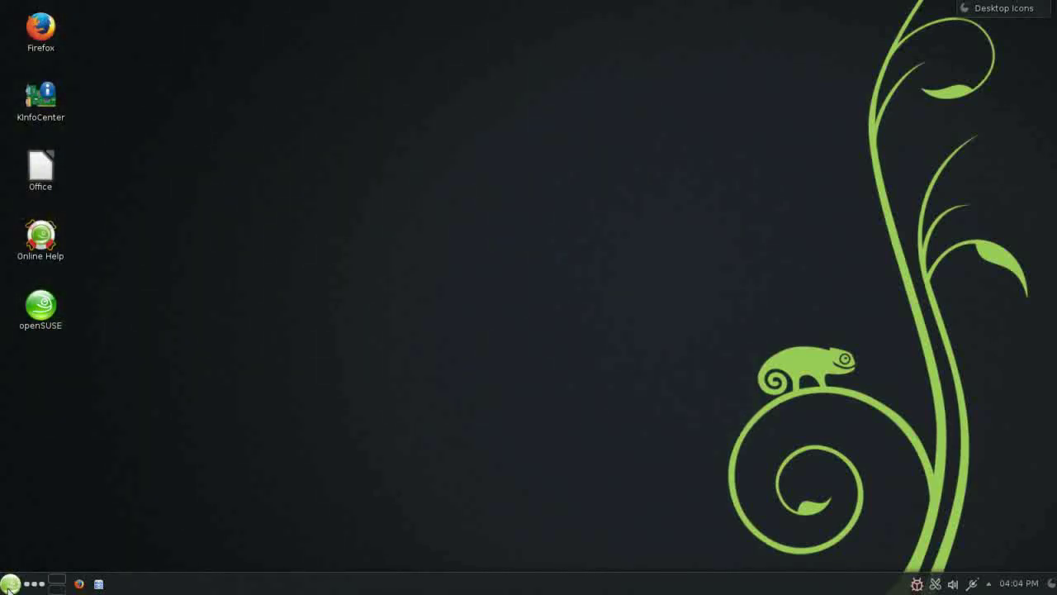
Browse the Graphics applications by category, including the Photography subcategory.
{"action": "left_click", "coordinate": [8, 585]}
{"action": "left_click", "coordinate": [79, 549]}
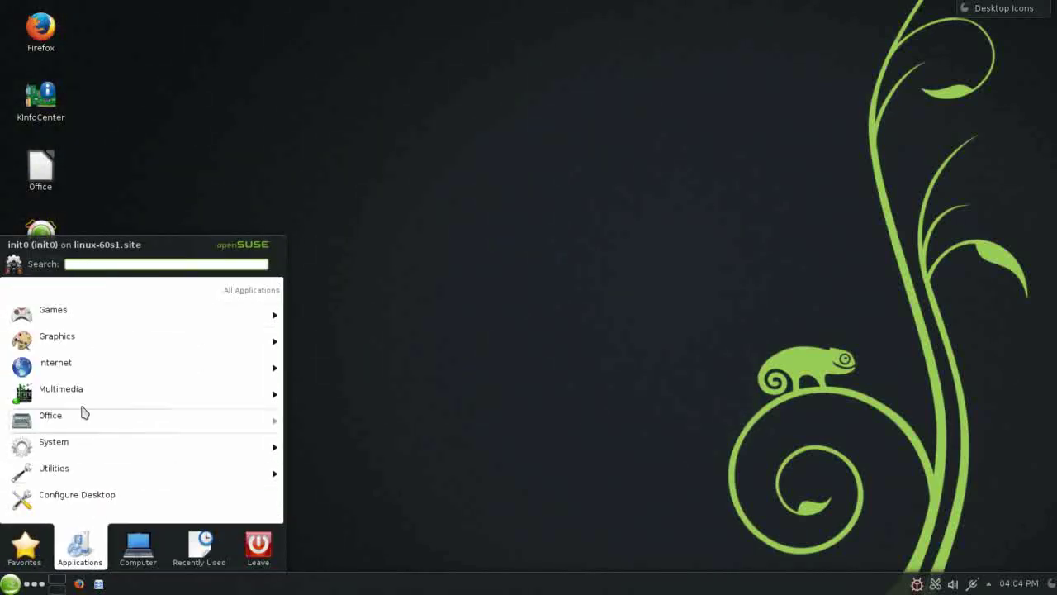
{"action": "left_click", "coordinate": [74, 339]}
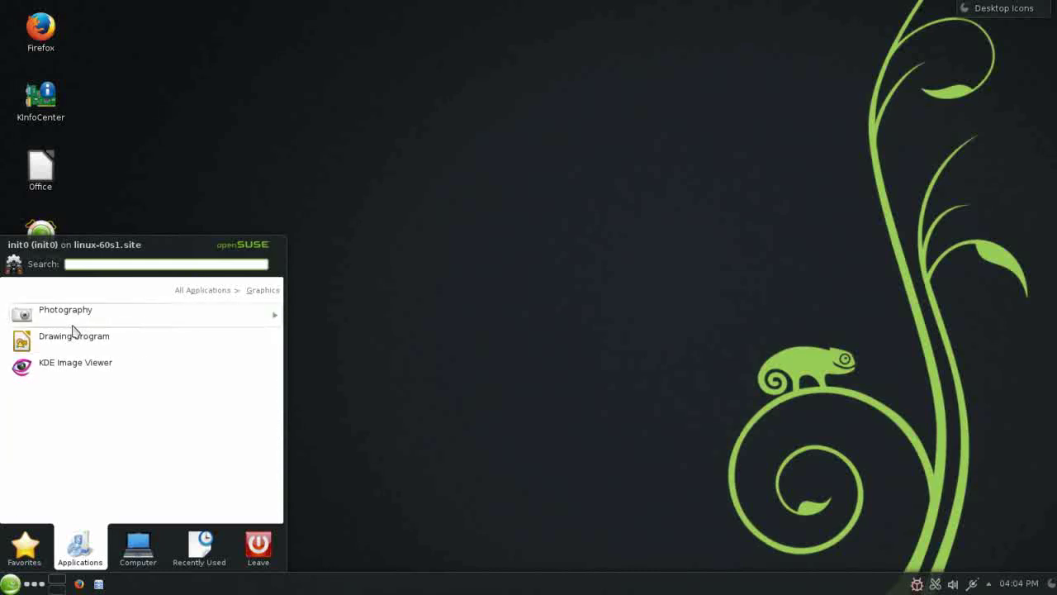
{"action": "left_click", "coordinate": [75, 320]}
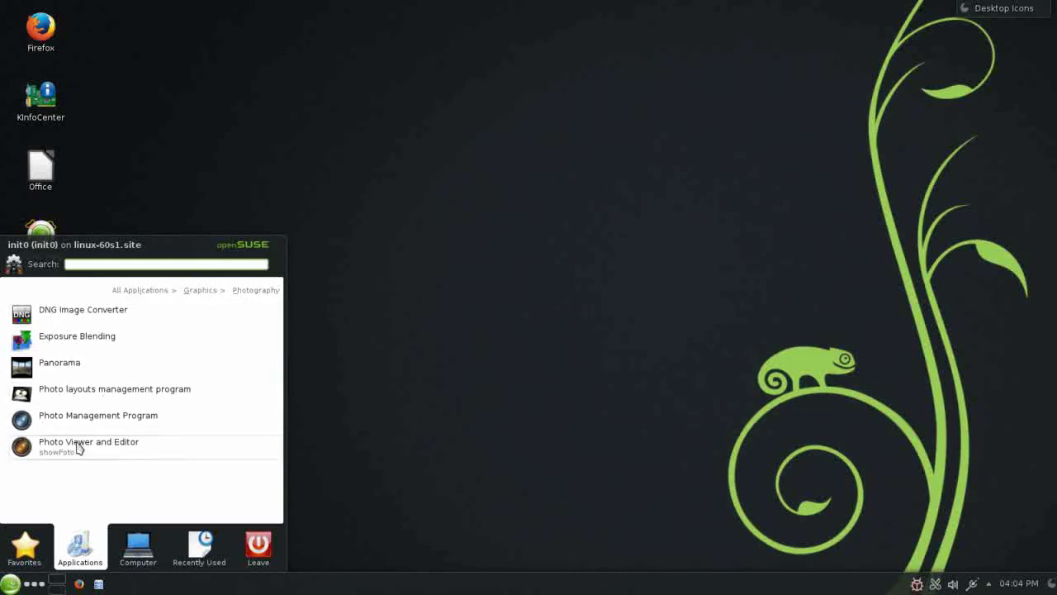
{"action": "left_click", "coordinate": [201, 290]}
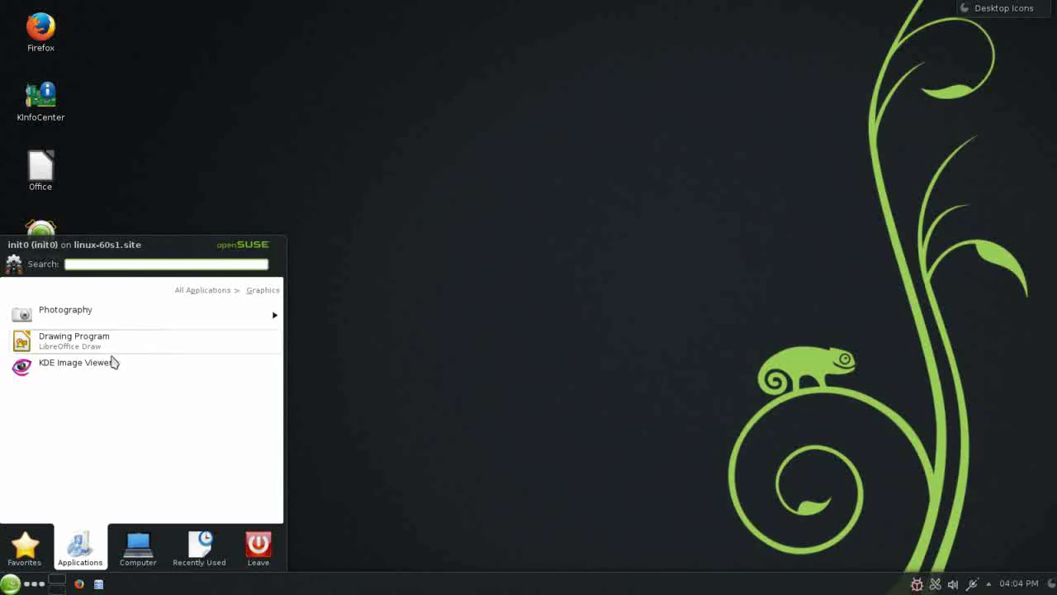
{"action": "left_click", "coordinate": [208, 292]}
Browse the Internet applications: Chat, E-Mail and web browsers.
{"action": "left_click", "coordinate": [145, 375]}
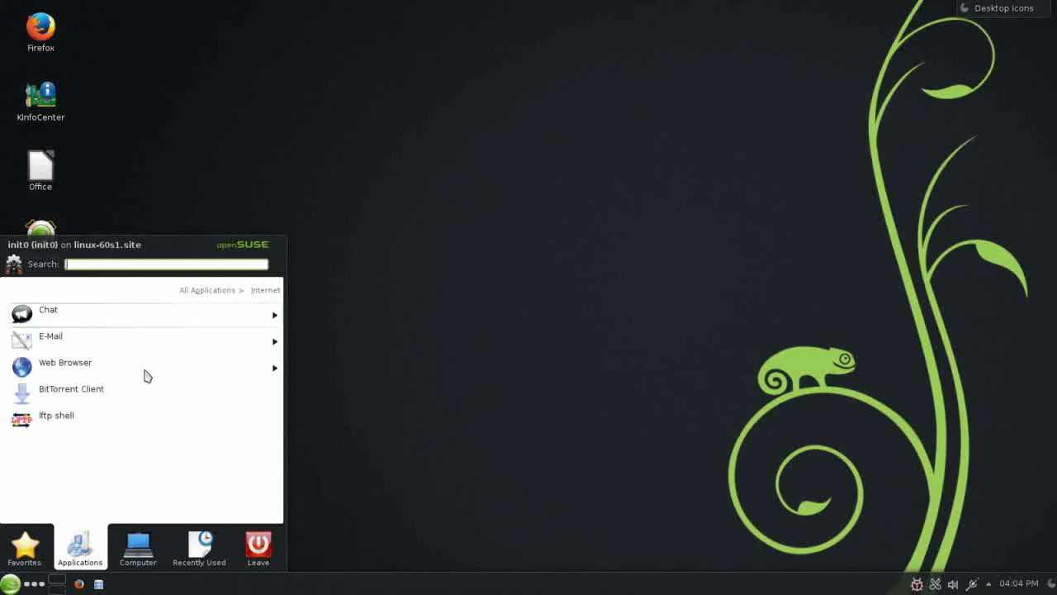
{"action": "left_click", "coordinate": [57, 319]}
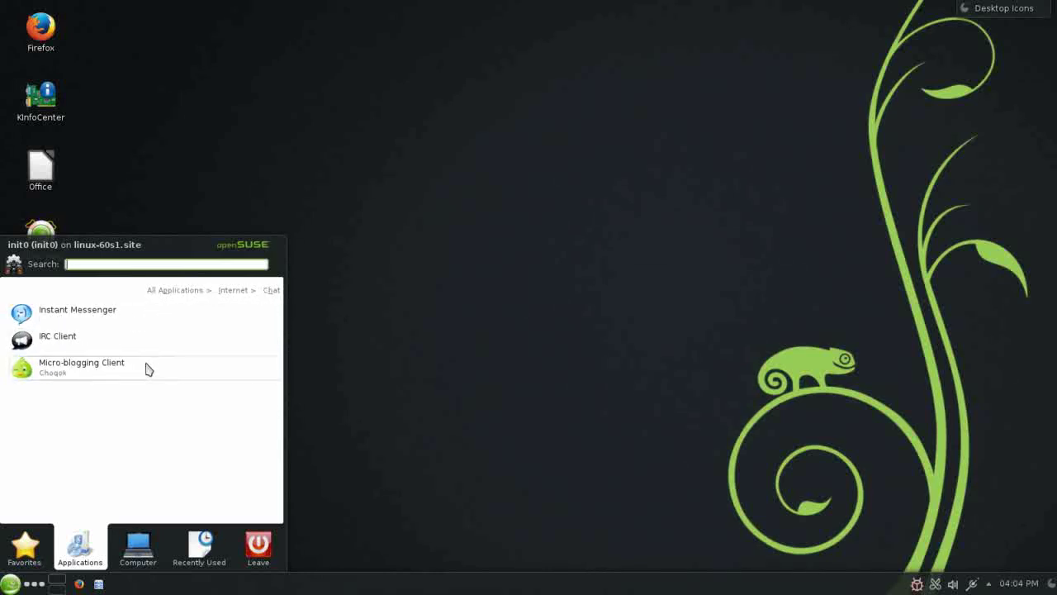
{"action": "left_click", "coordinate": [226, 292]}
{"action": "left_click", "coordinate": [95, 345]}
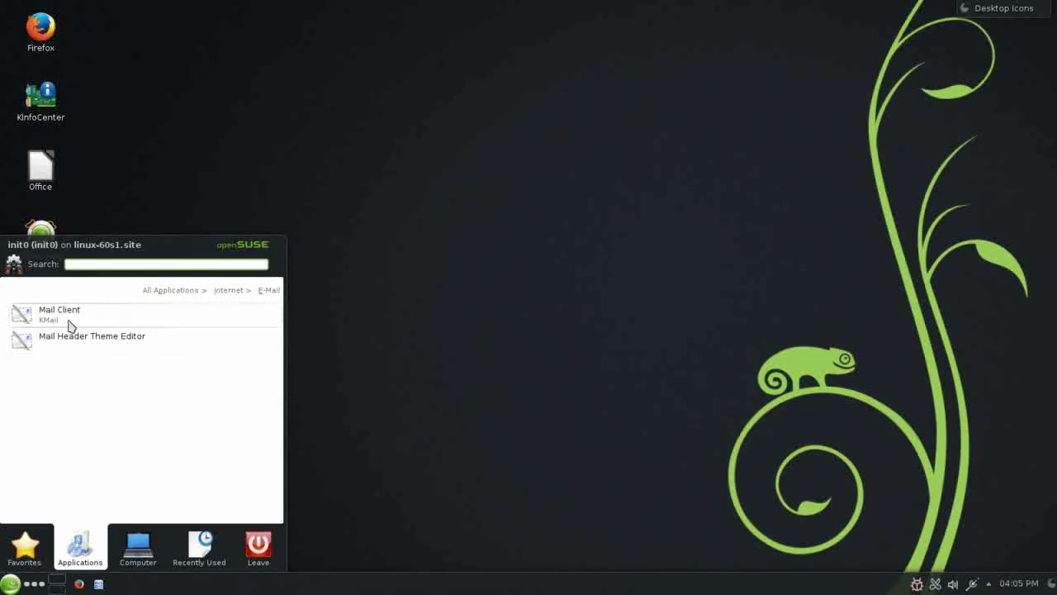
{"action": "left_click", "coordinate": [233, 289]}
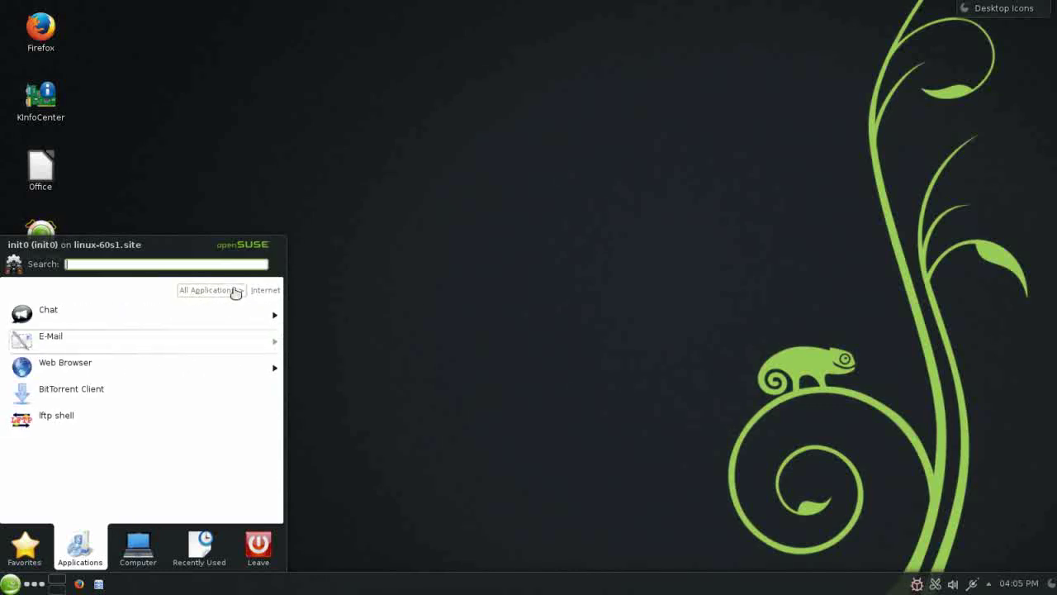
{"action": "left_click", "coordinate": [105, 368]}
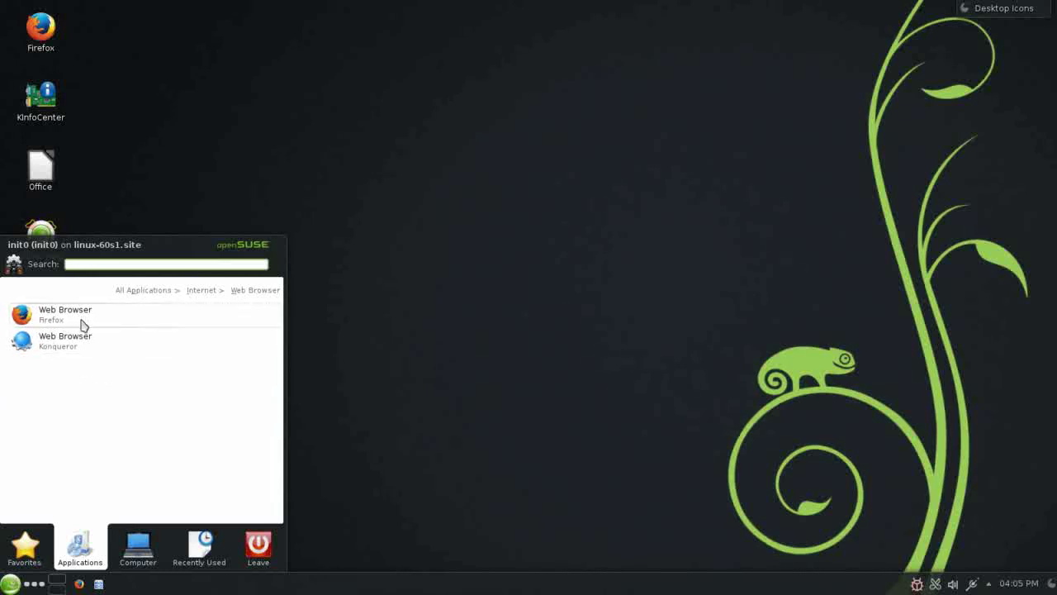
{"action": "left_click", "coordinate": [197, 291]}
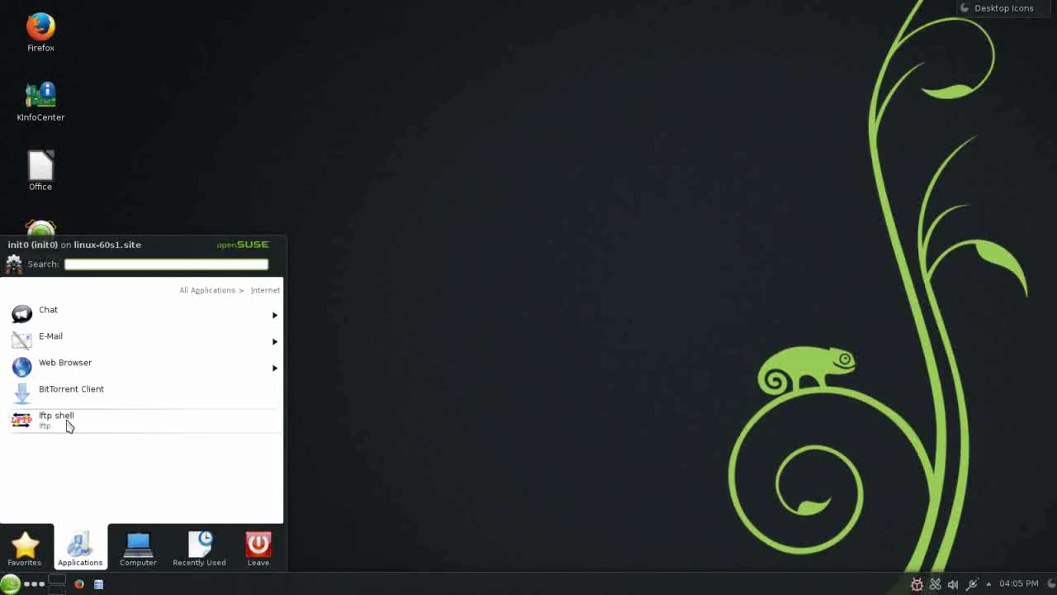
{"action": "left_click", "coordinate": [208, 291]}
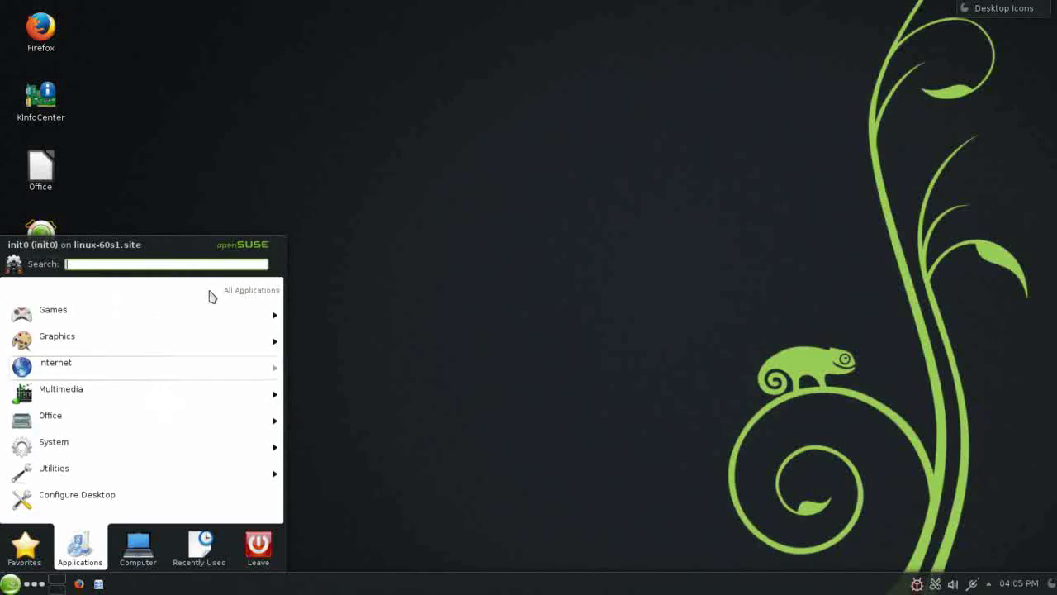
Browse the Multimedia applications' Audio Player subcategory.
{"action": "left_click", "coordinate": [86, 395]}
{"action": "left_click", "coordinate": [74, 312]}
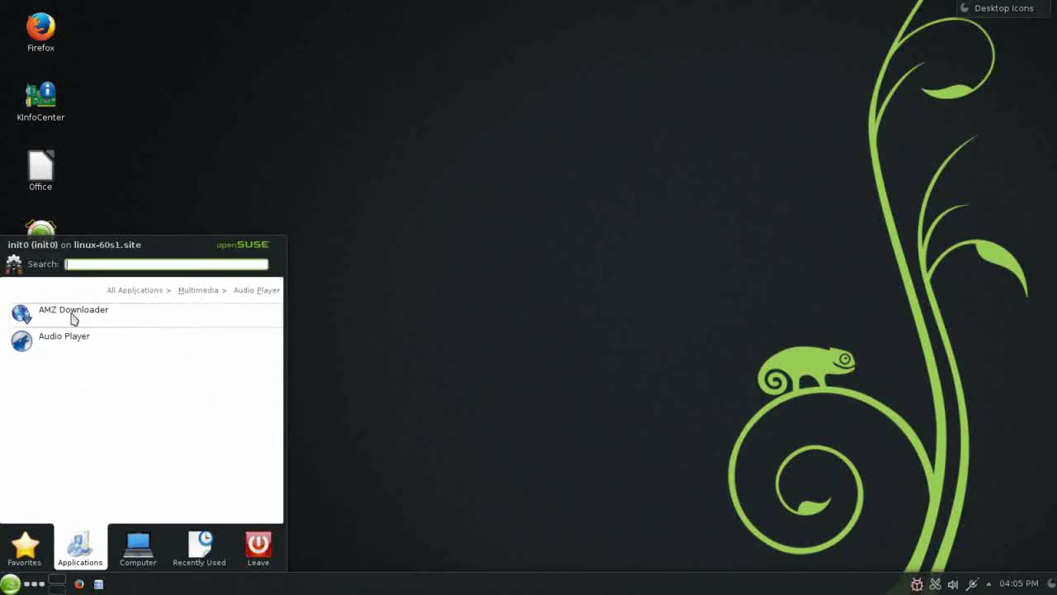
{"action": "left_click", "coordinate": [216, 295]}
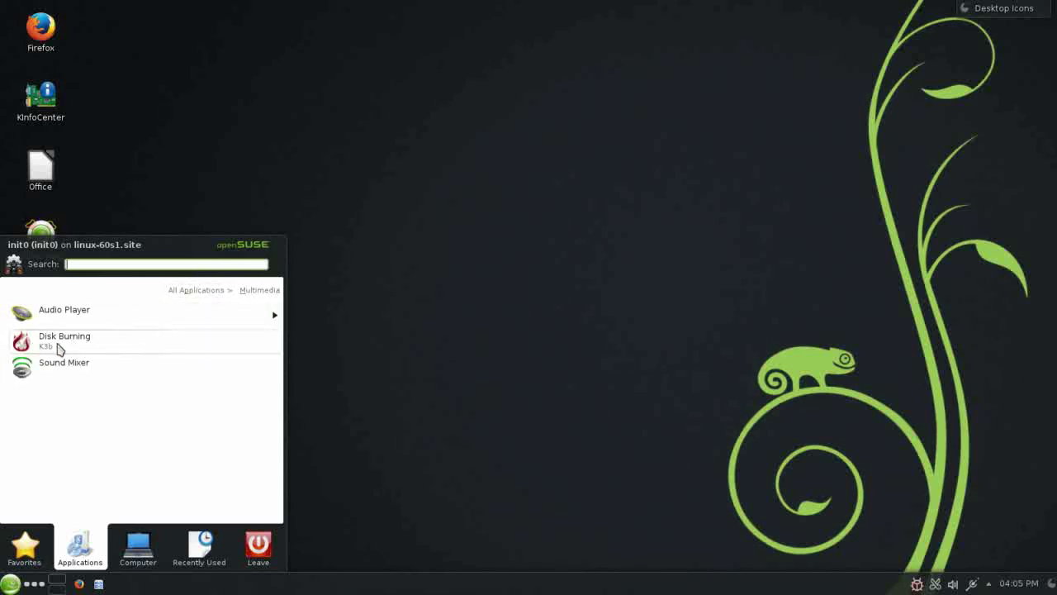
{"action": "left_click", "coordinate": [211, 294]}
Look through Office, then open System and scroll down to Control Center (YaST).
{"action": "left_click", "coordinate": [49, 415]}
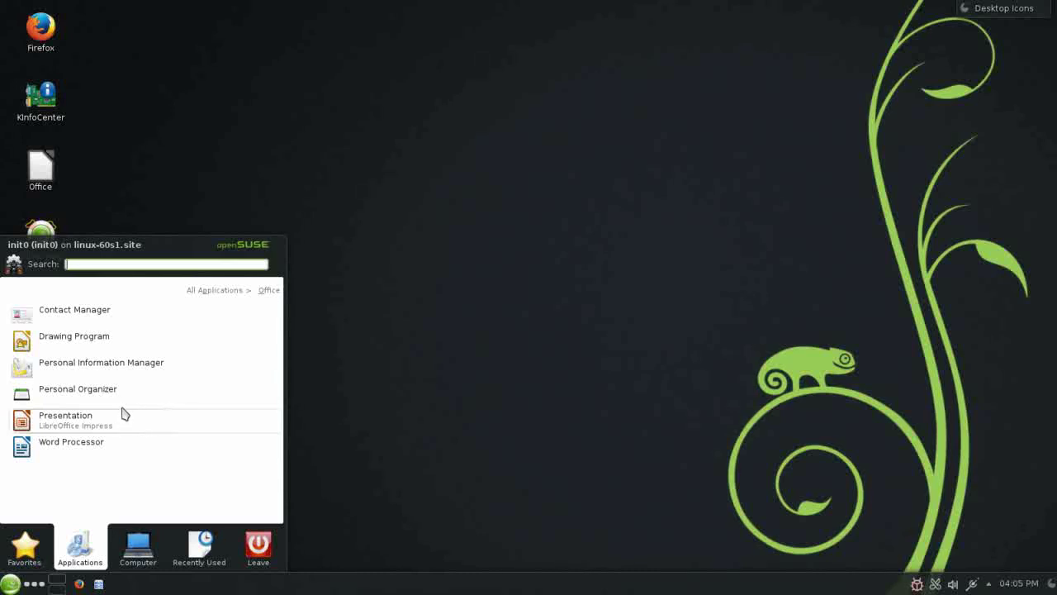
{"action": "left_click", "coordinate": [223, 294]}
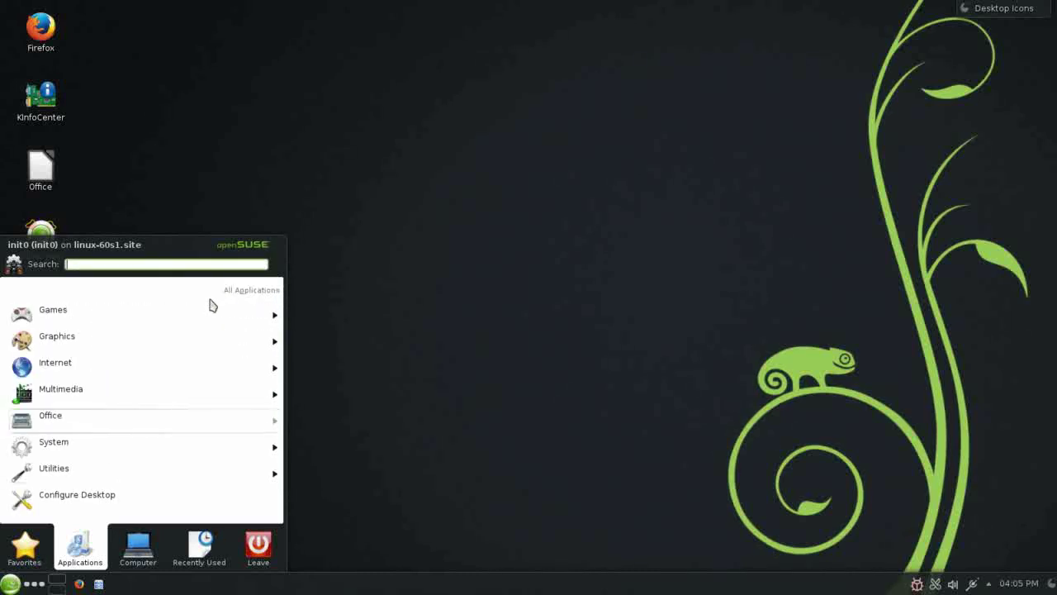
{"action": "left_click", "coordinate": [80, 446]}
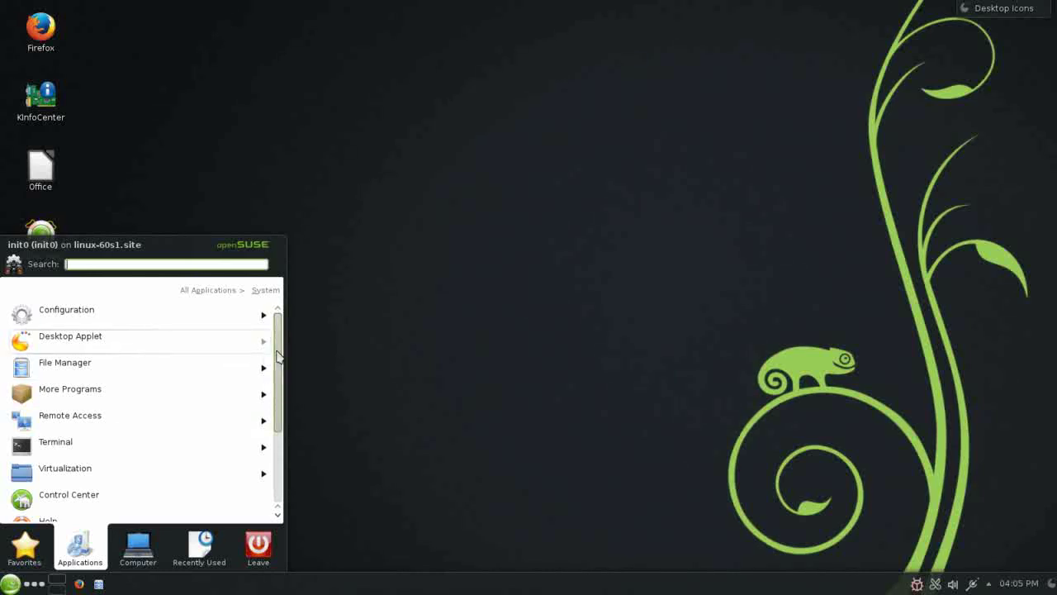
{"action": "scroll", "coordinate": [278, 355], "scroll_direction": "down", "scroll_amount": 3}
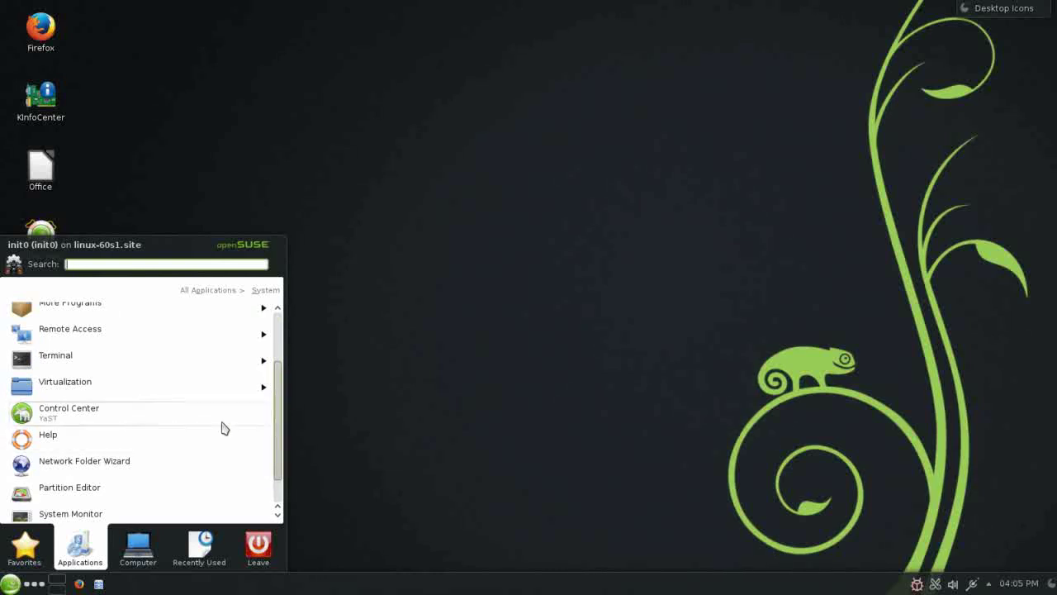
Launch YaST Control Center with the root password and enlarge its window.
{"action": "left_click", "coordinate": [138, 417]}
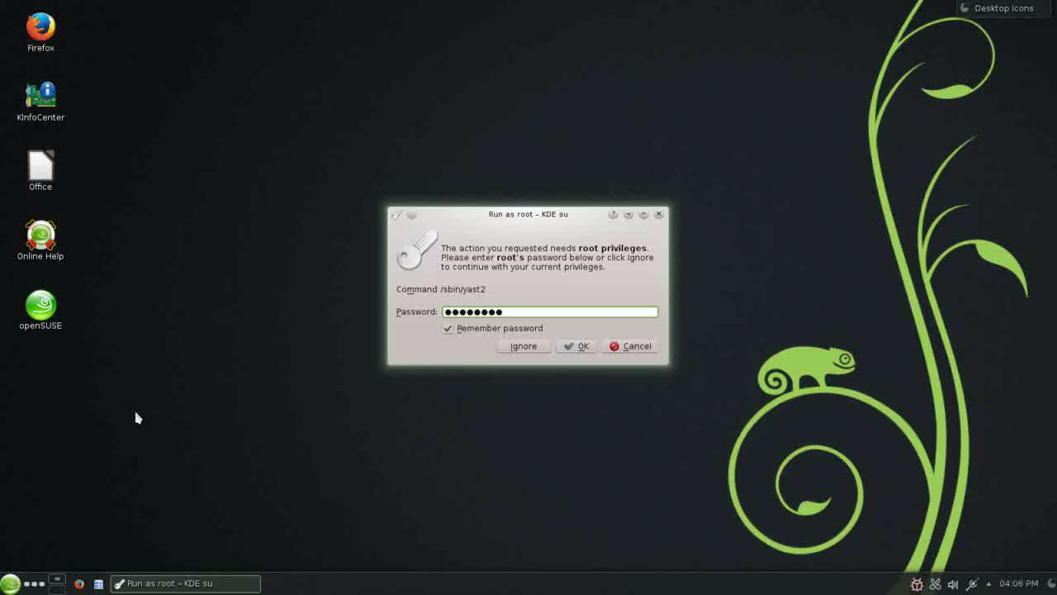
{"action": "key", "text": "Return"}
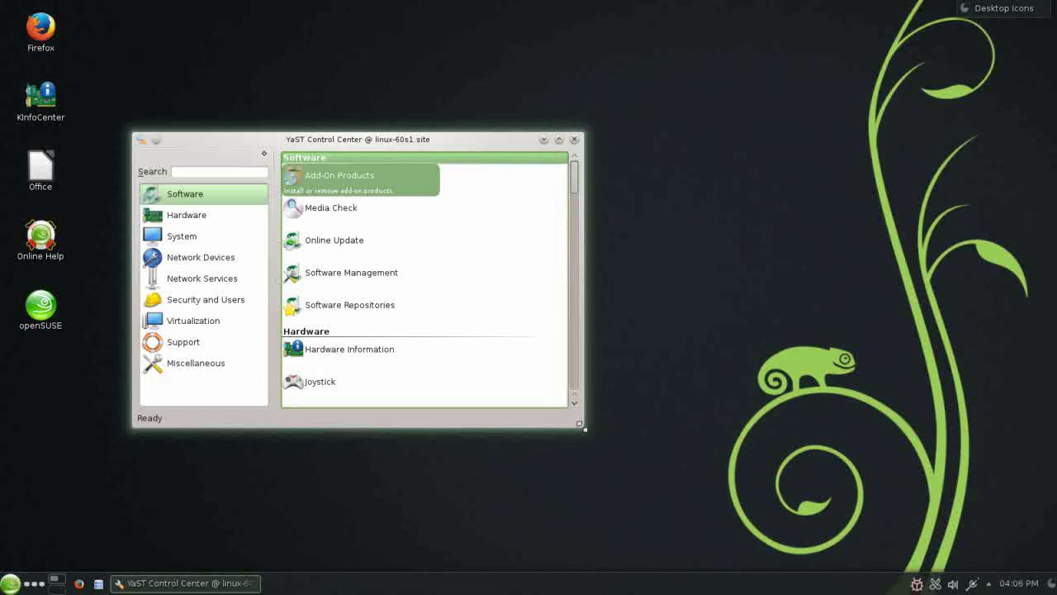
{"action": "left_click_drag", "start_coordinate": [581, 426], "coordinate": [836, 550]}
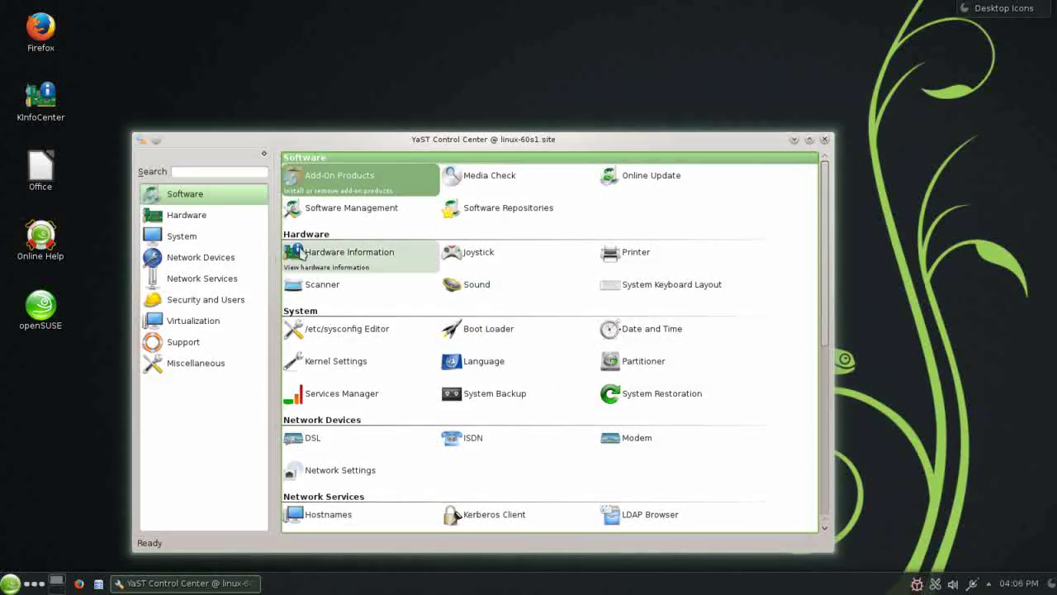
Review Hardware, System, Network, Security and Users, and Virtualization modules, then close YaST.
{"action": "left_click", "coordinate": [181, 215]}
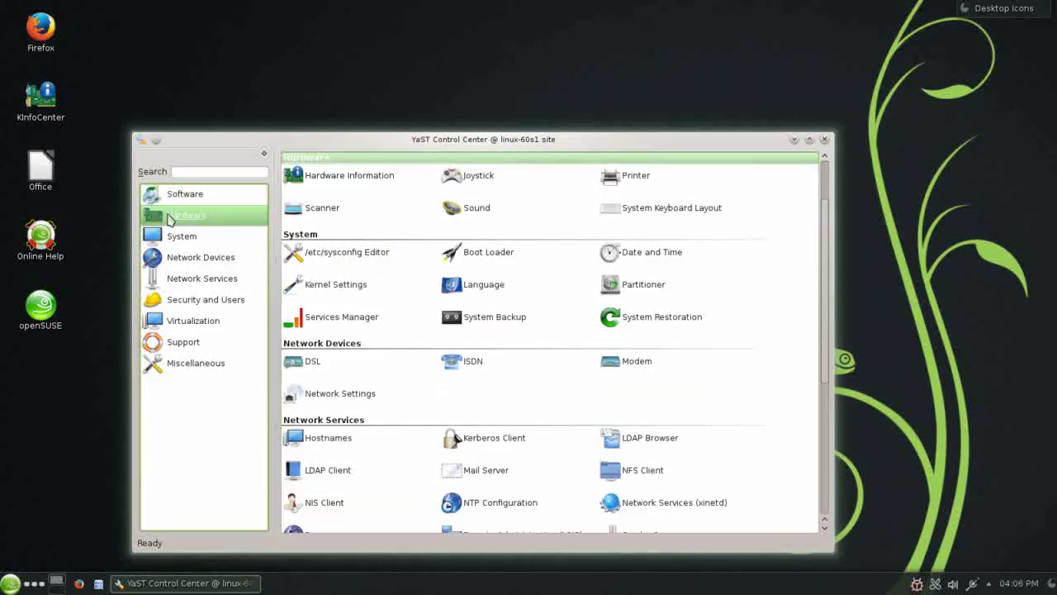
{"action": "left_click", "coordinate": [172, 238]}
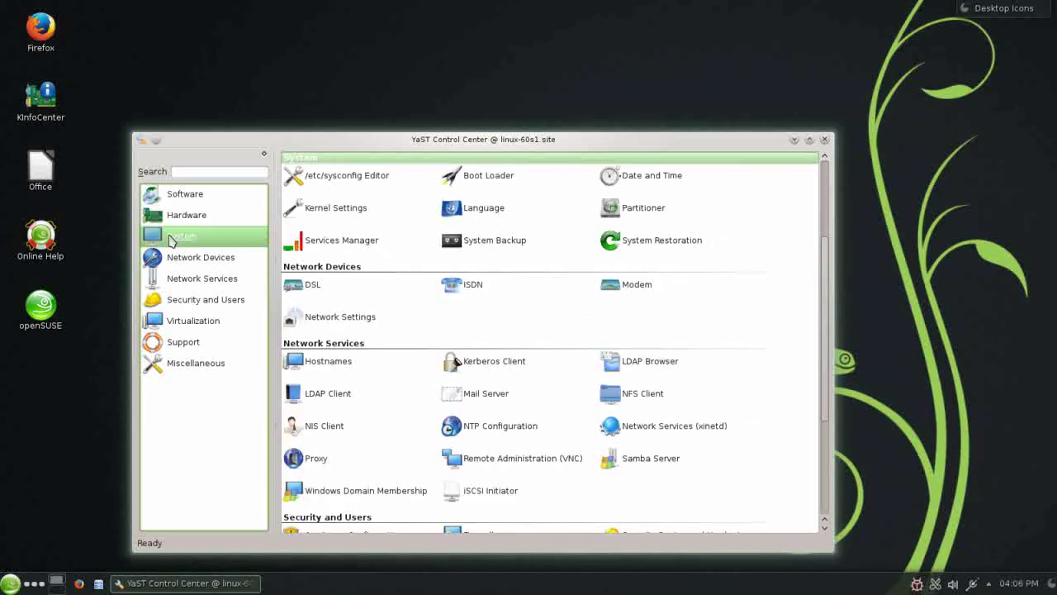
{"action": "left_click", "coordinate": [174, 260]}
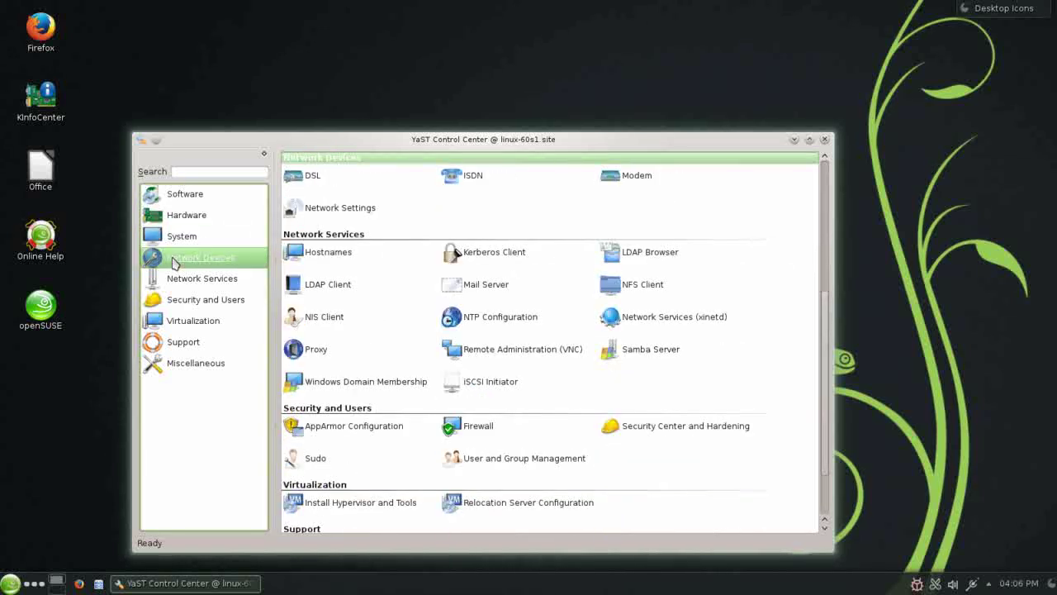
{"action": "left_click", "coordinate": [170, 281]}
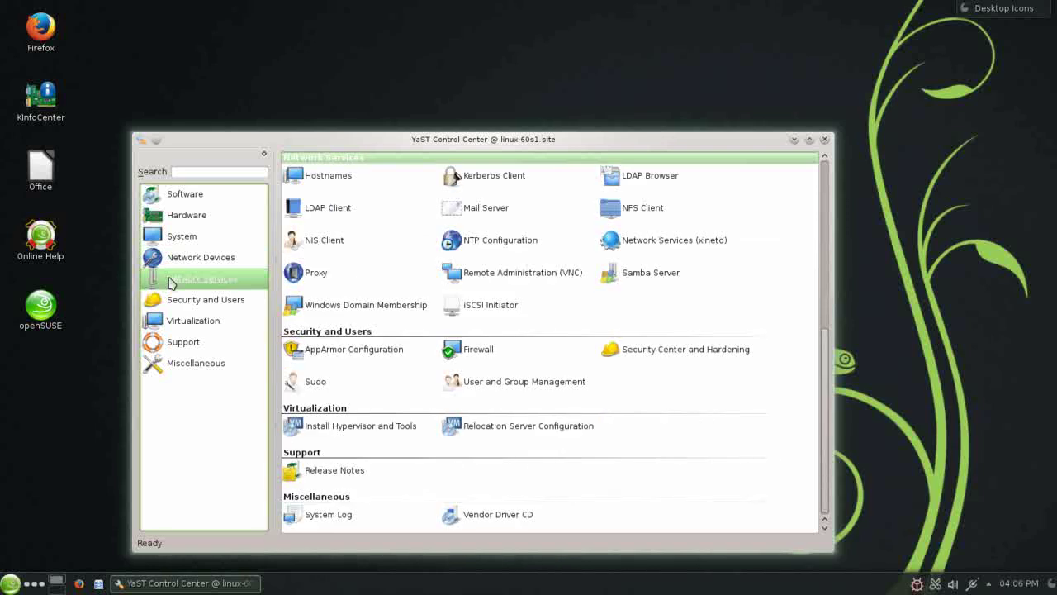
{"action": "left_click", "coordinate": [172, 302]}
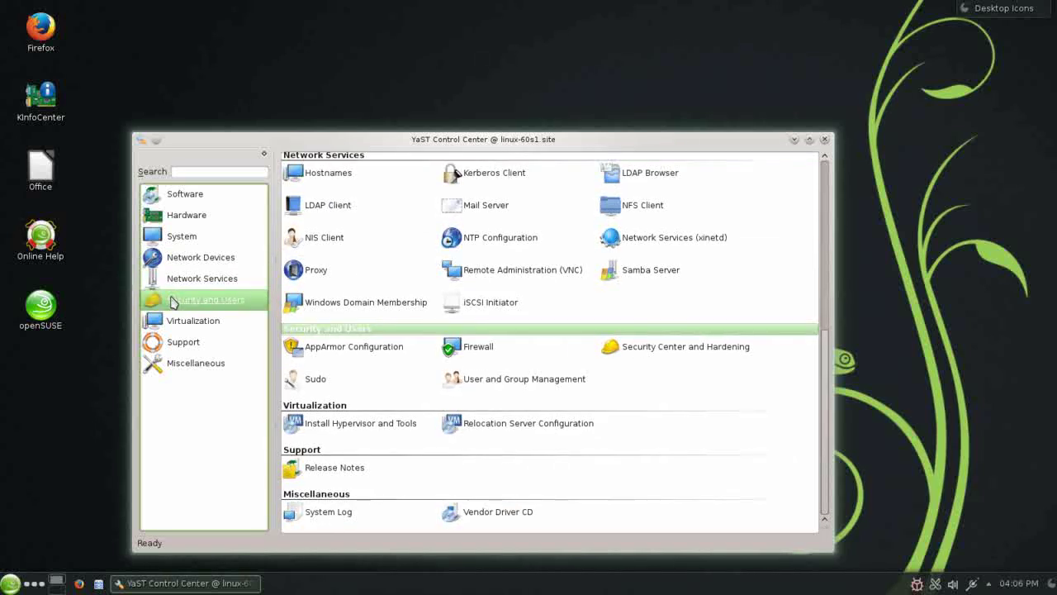
{"action": "left_click", "coordinate": [172, 325]}
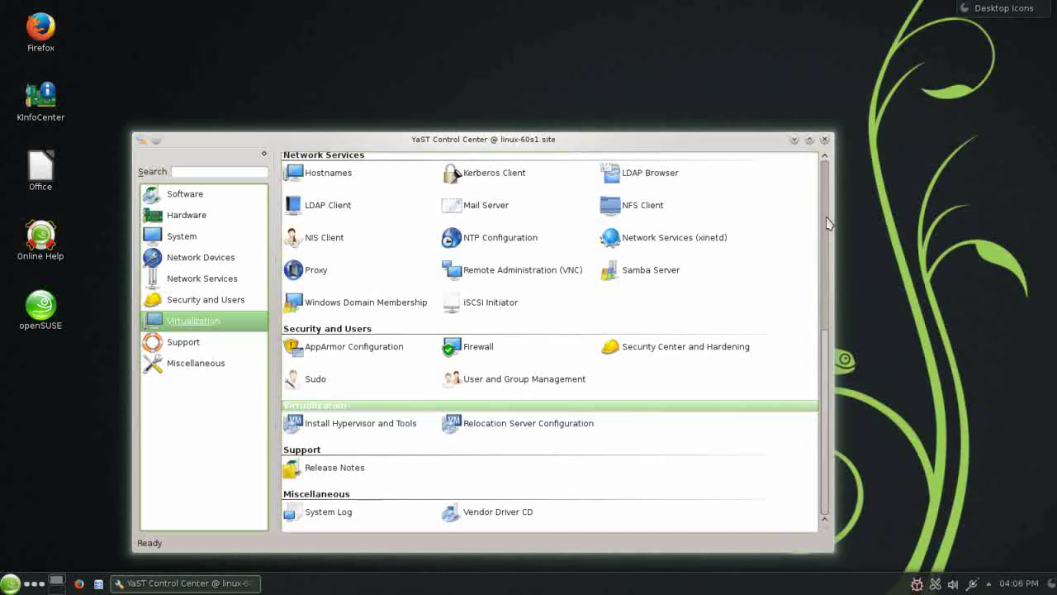
{"action": "left_click", "coordinate": [824, 141]}
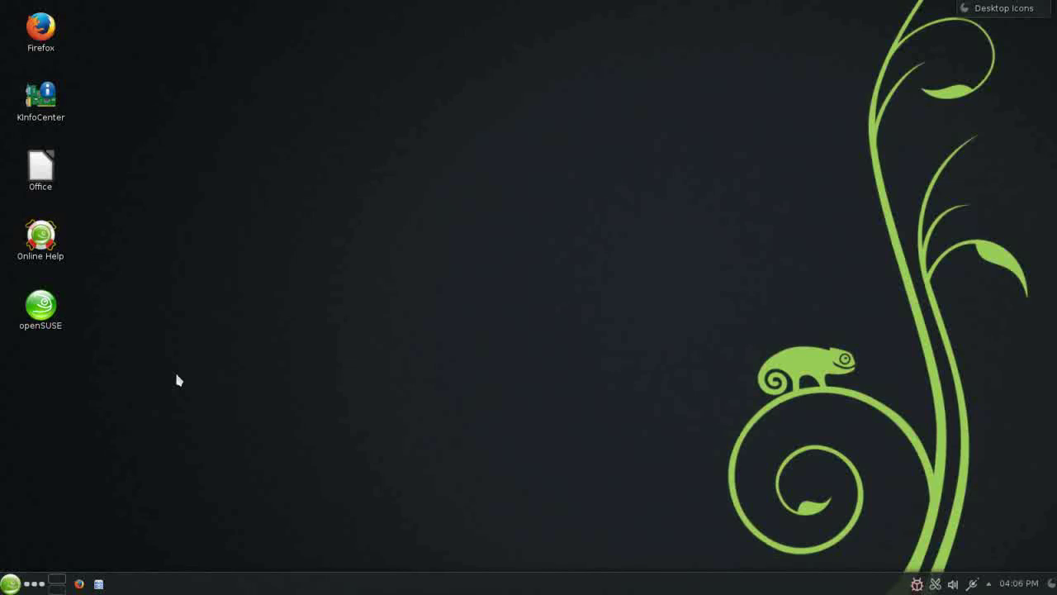
Search the launcher for 'softe', start Install/Remove Software, and submit the root password.
{"action": "left_click", "coordinate": [10, 584]}
{"action": "left_click", "coordinate": [79, 565]}
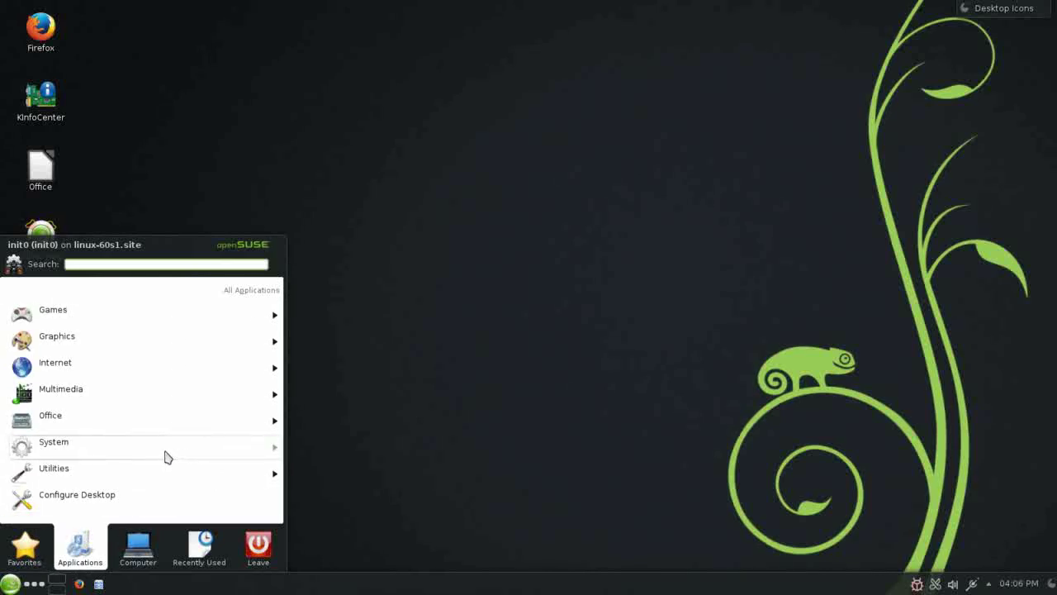
{"action": "left_click", "coordinate": [32, 537]}
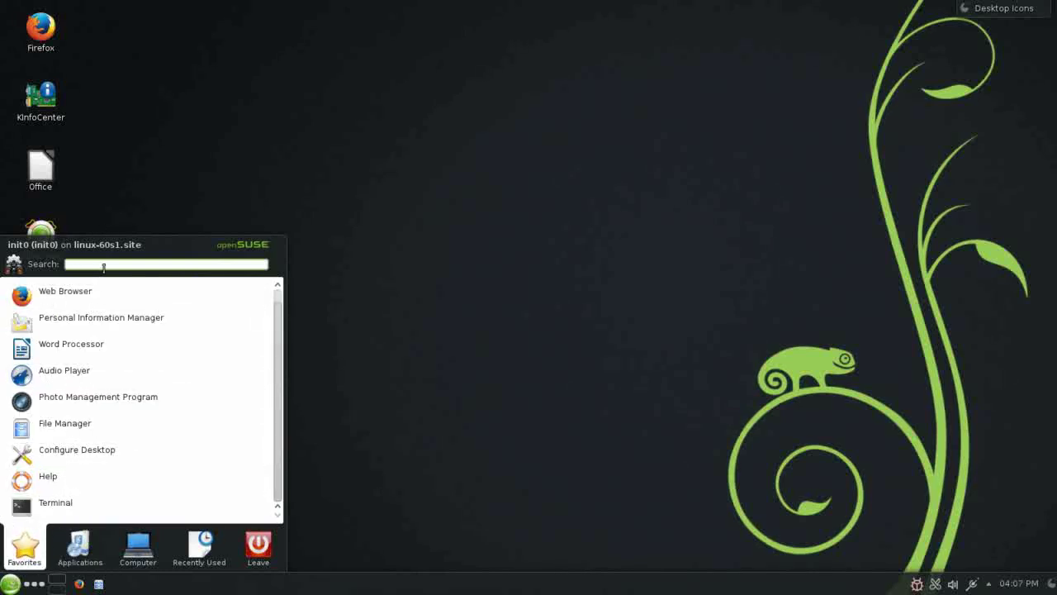
{"action": "type", "text": "softe"}
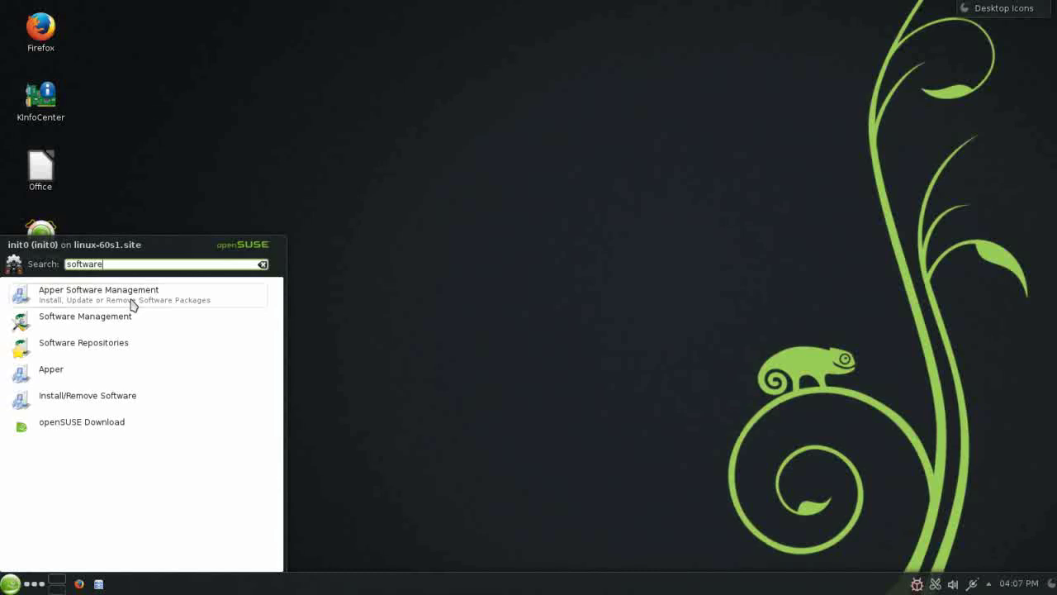
{"action": "left_click", "coordinate": [114, 400]}
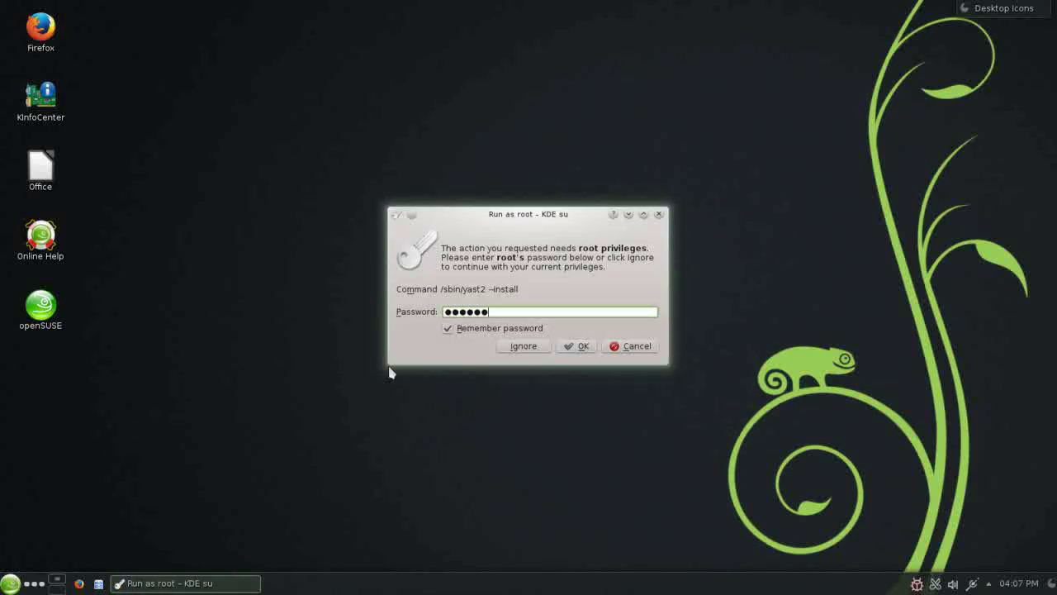
{"action": "key", "text": "Return"}
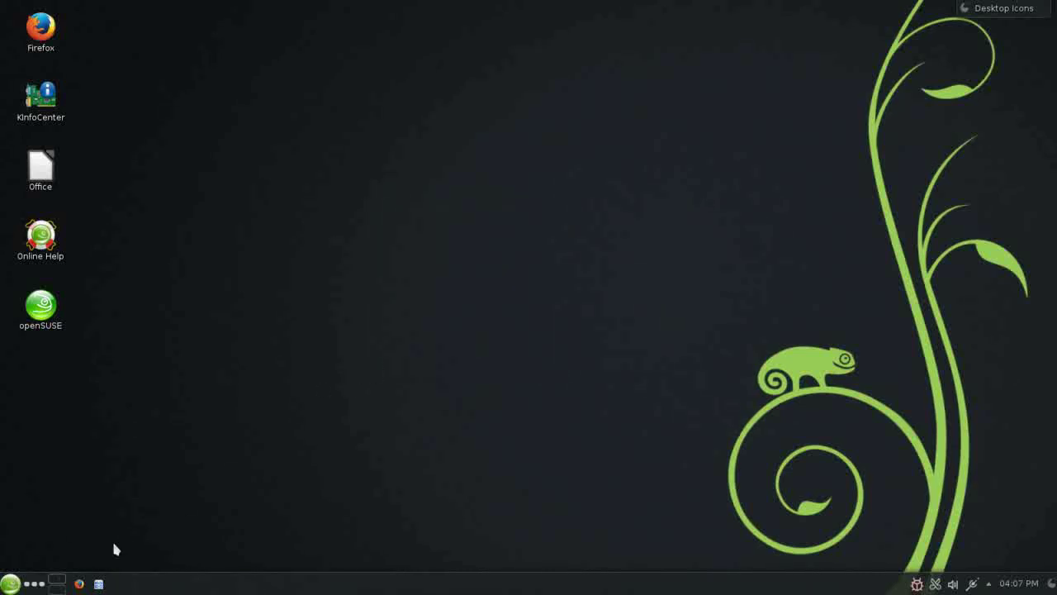
Launch Apper Software Management via a 'software' launcher search and move it aside.
{"action": "left_click", "coordinate": [10, 583]}
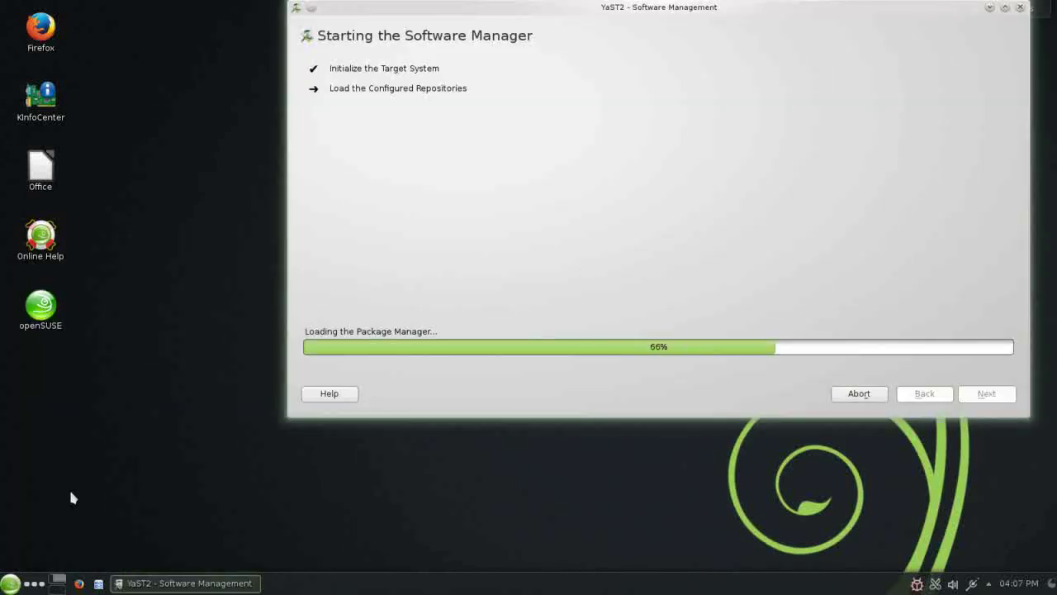
{"action": "left_click", "coordinate": [10, 583]}
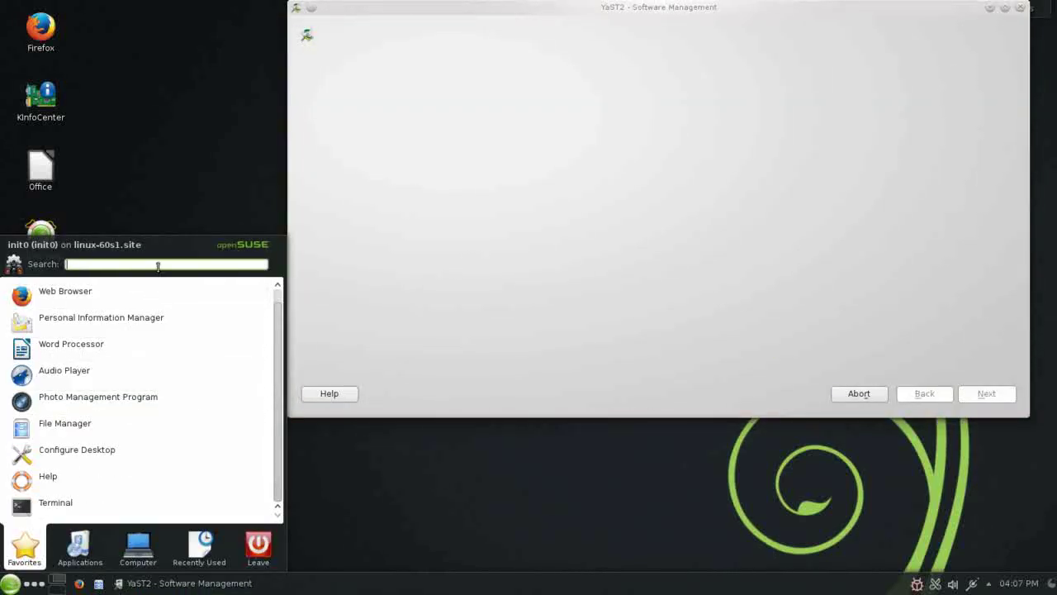
{"action": "type", "text": "sof"}
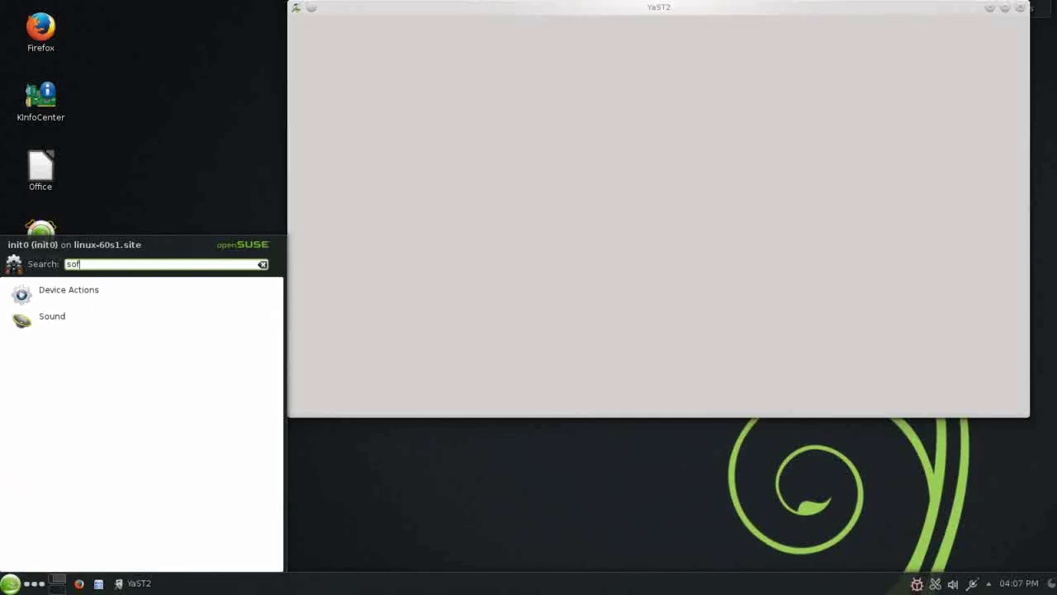
{"action": "type", "text": "tware"}
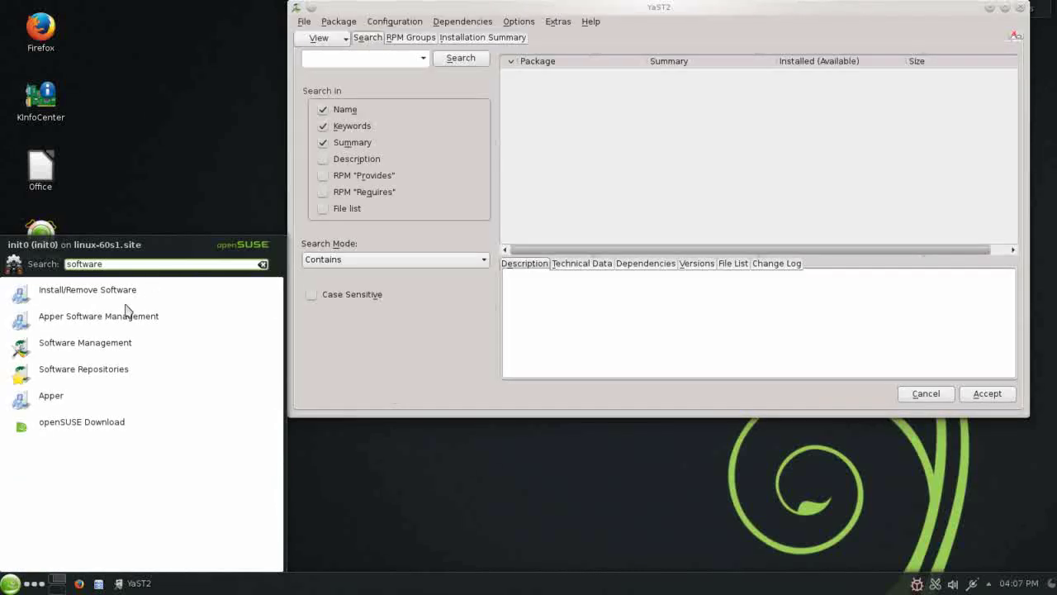
{"action": "left_click", "coordinate": [111, 323]}
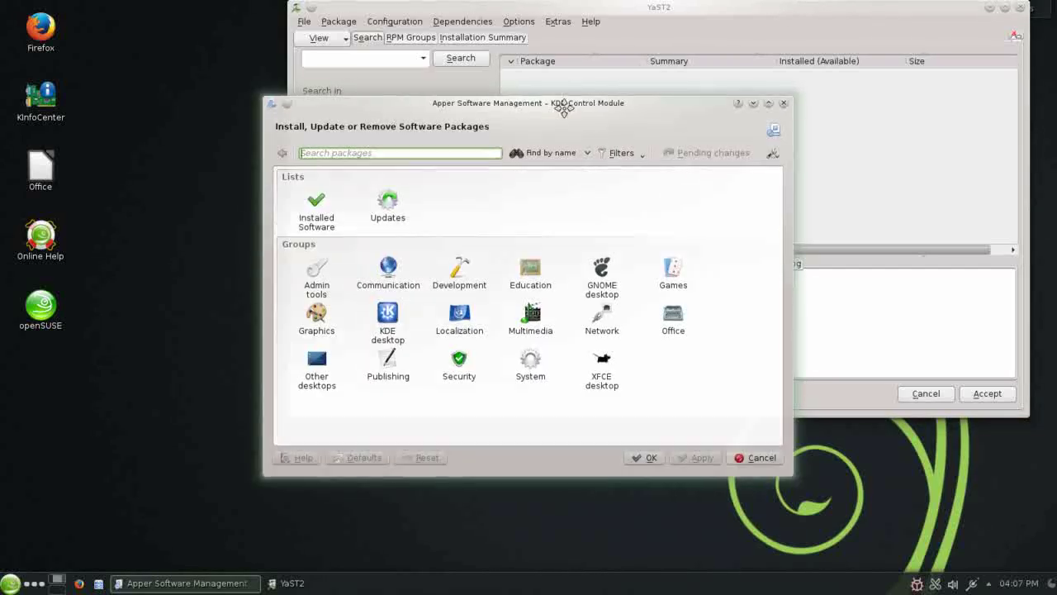
{"action": "left_click_drag", "start_coordinate": [566, 113], "coordinate": [525, 183]}
{"action": "left_click", "coordinate": [444, 93]}
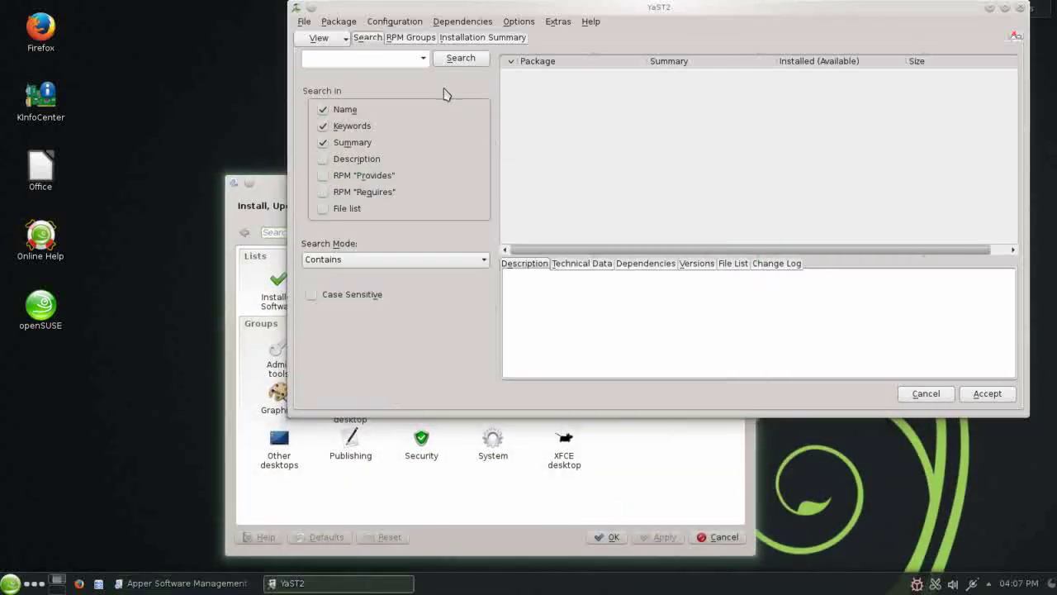
In RPM Groups, collapse Amusements and Applications, select Web > Browsers, then cancel YaST2.
{"action": "left_click", "coordinate": [409, 38]}
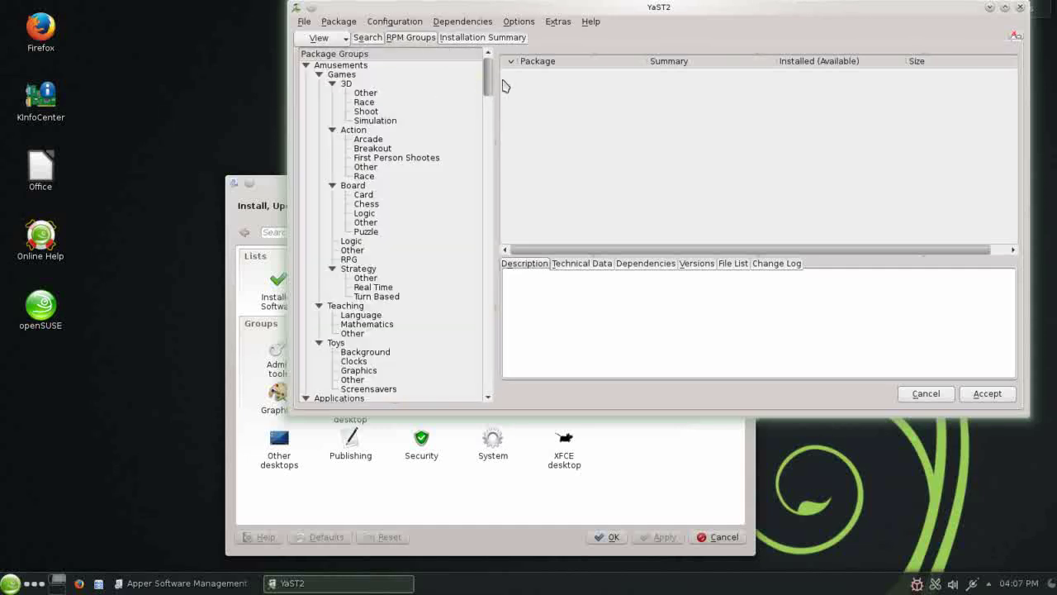
{"action": "left_click_drag", "start_coordinate": [488, 78], "coordinate": [487, 99]}
{"action": "scroll", "coordinate": [487, 99], "scroll_direction": "down", "scroll_amount": 2}
{"action": "scroll", "coordinate": [487, 99], "scroll_direction": "up", "scroll_amount": 8}
{"action": "left_click", "coordinate": [307, 67]}
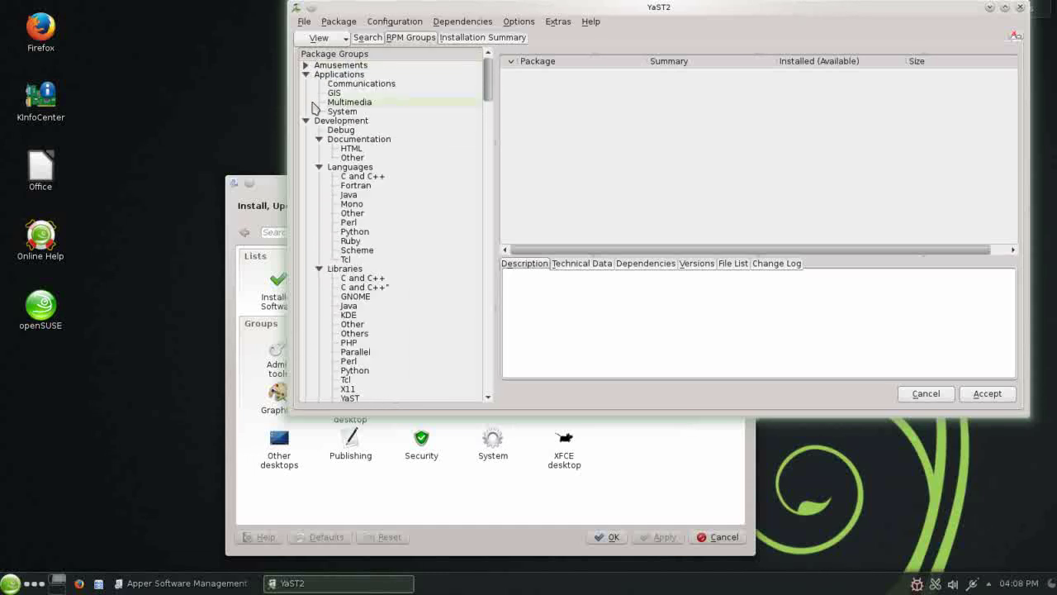
{"action": "left_click", "coordinate": [307, 75]}
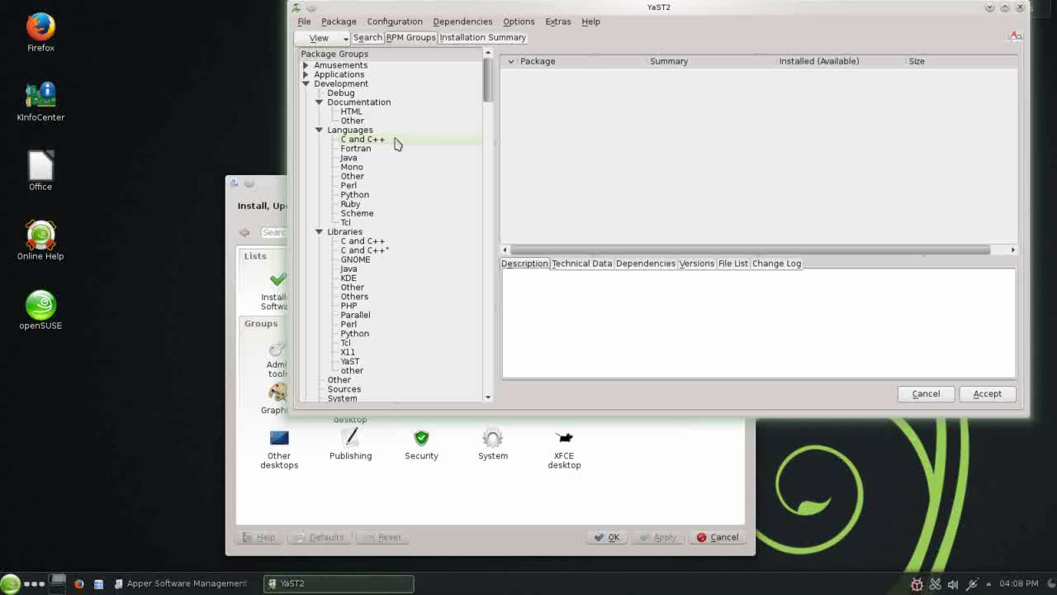
{"action": "left_click_drag", "start_coordinate": [491, 87], "coordinate": [492, 264]}
{"action": "left_click", "coordinate": [380, 250]}
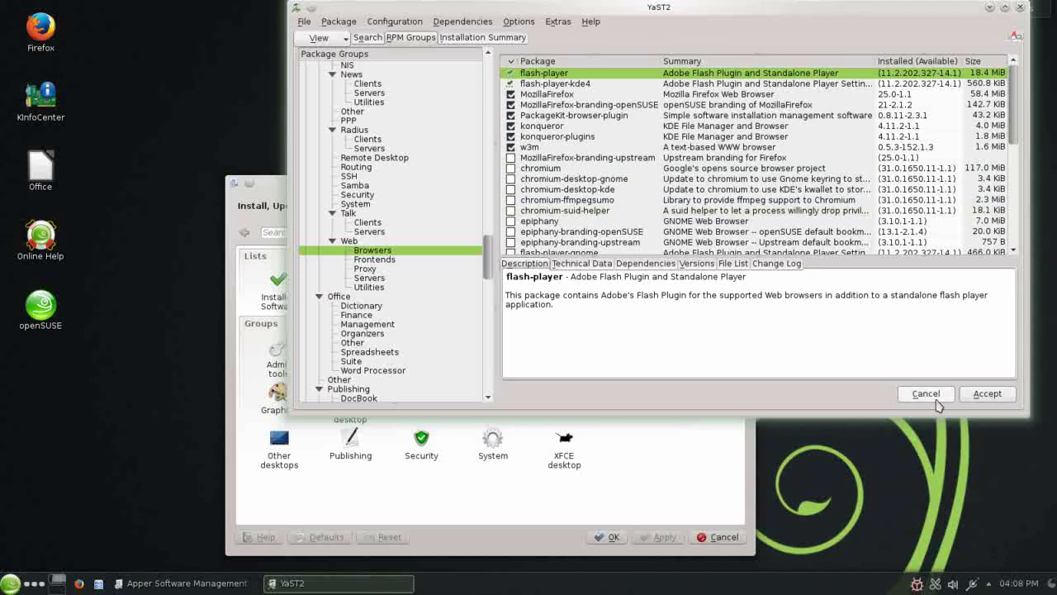
{"action": "left_click", "coordinate": [925, 394]}
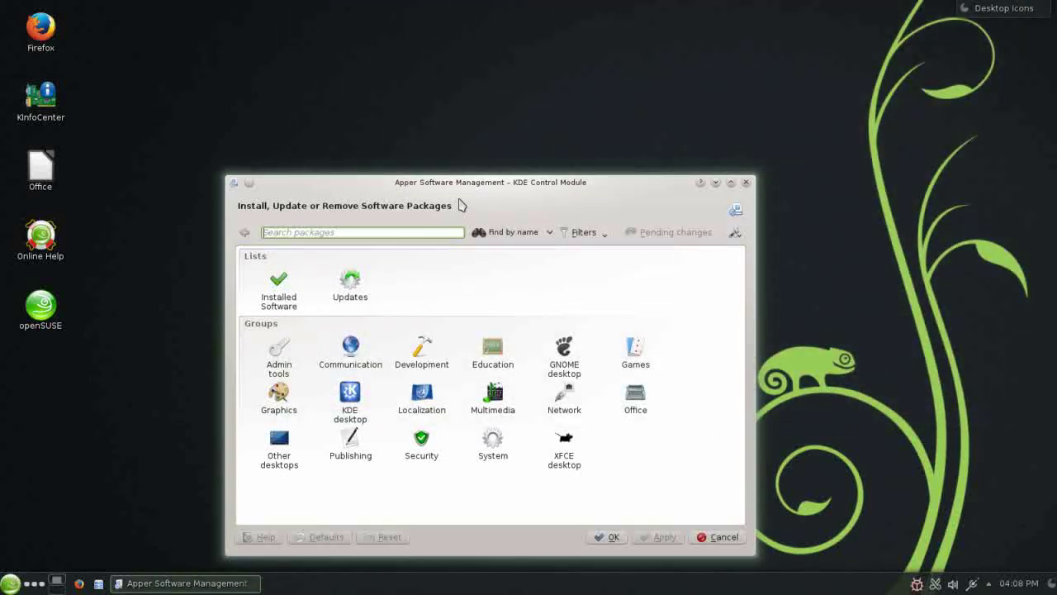
Move the Apper window up and left, then cancel it without changes.
{"action": "left_click_drag", "start_coordinate": [489, 182], "coordinate": [475, 124]}
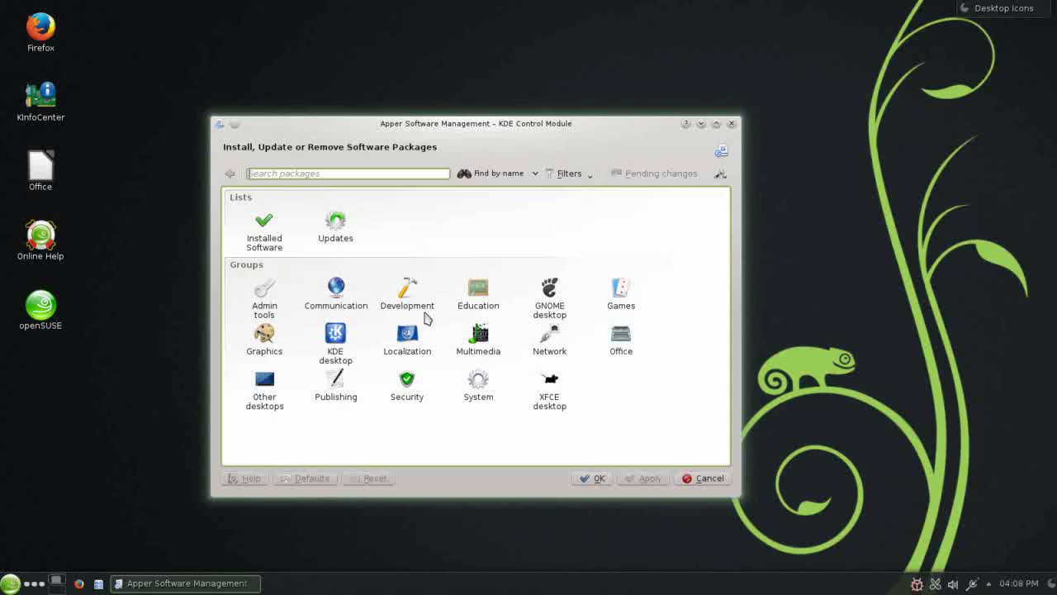
{"action": "left_click", "coordinate": [704, 478]}
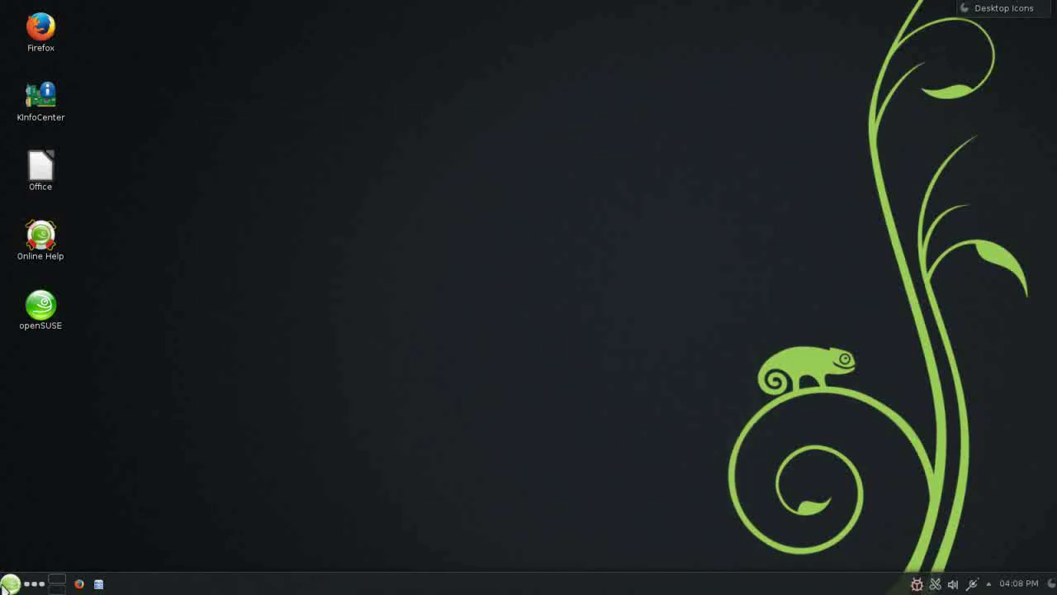
Open the KDE Kickoff launcher to glance at its favourites, then close it.
{"action": "left_click", "coordinate": [7, 583]}
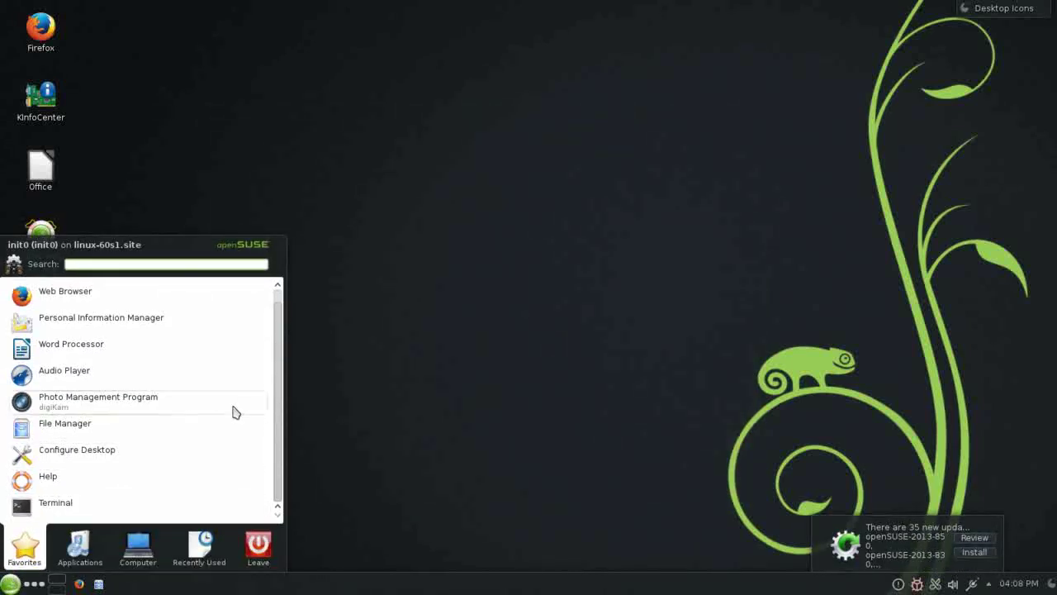
{"action": "left_click", "coordinate": [393, 312]}
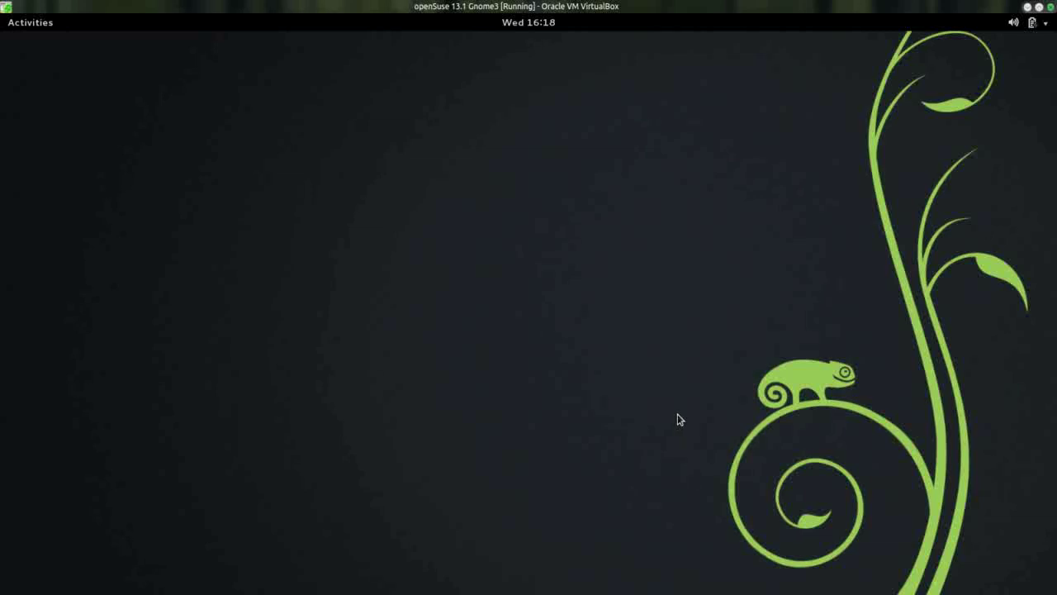
{"action": "right_click", "coordinate": [346, 91]}
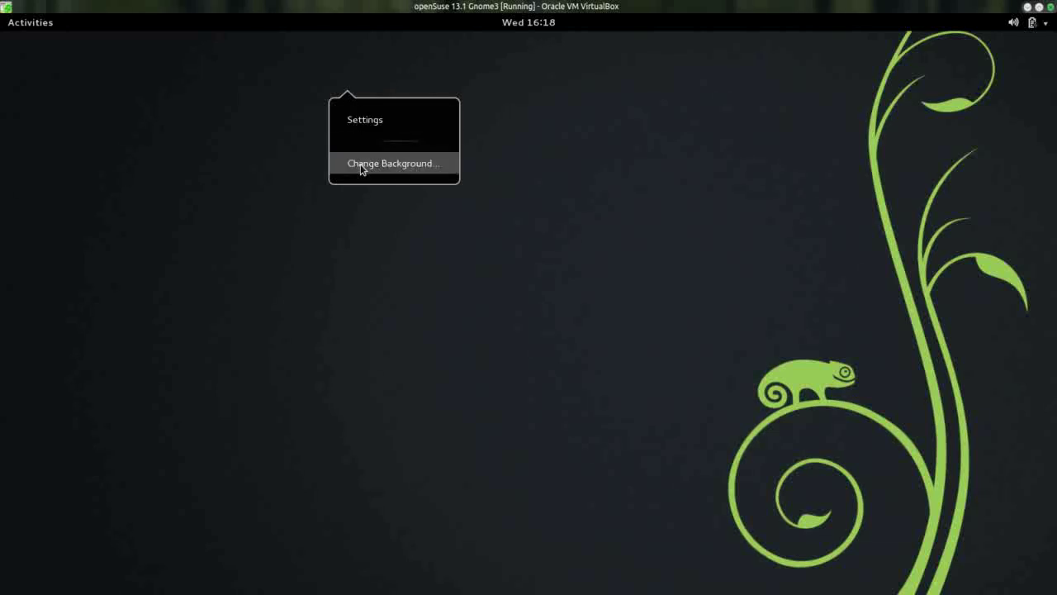
{"action": "left_click", "coordinate": [364, 277]}
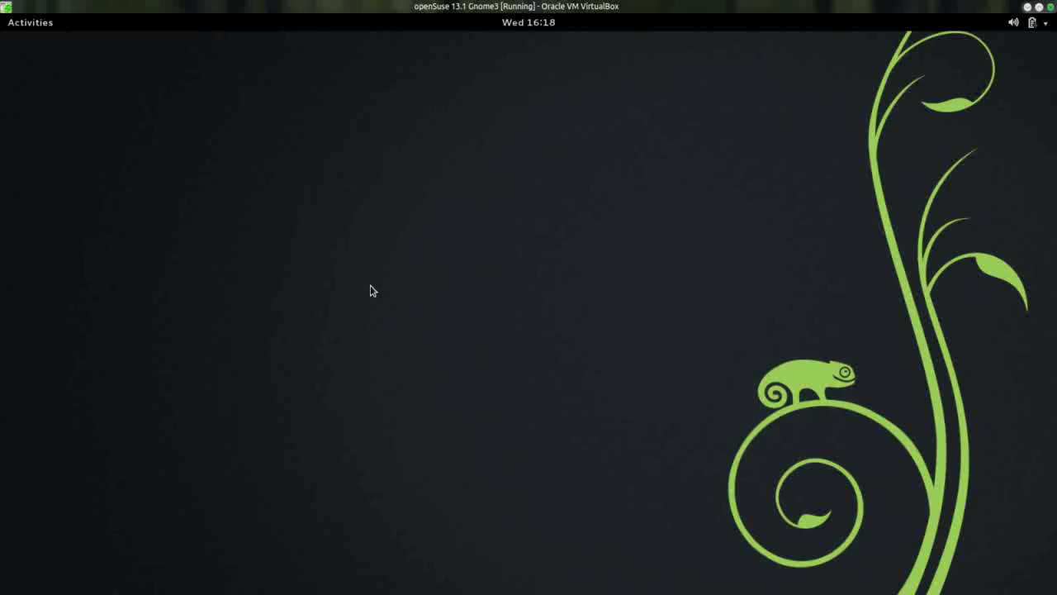
{"action": "left_click", "coordinate": [1021, 28]}
{"action": "left_click", "coordinate": [1021, 29]}
{"action": "left_click", "coordinate": [1045, 24]}
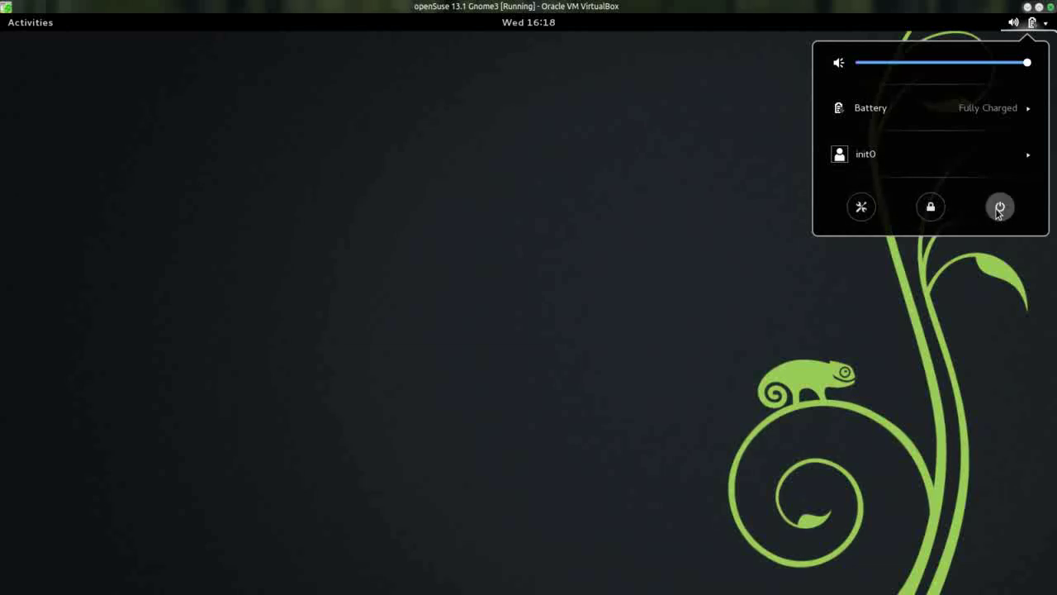
{"action": "left_click", "coordinate": [958, 394]}
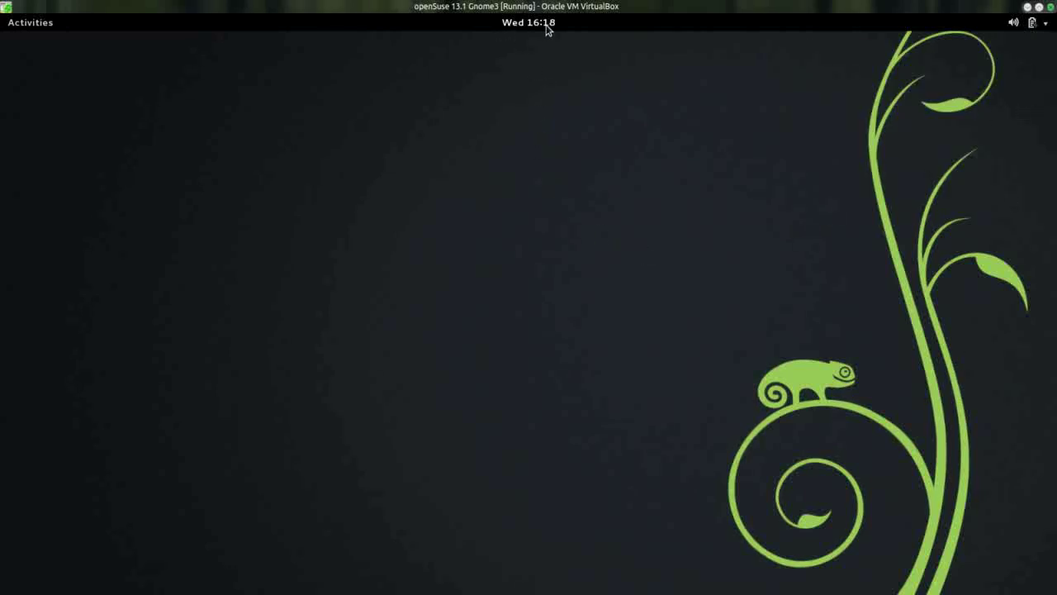
{"action": "left_click", "coordinate": [546, 24]}
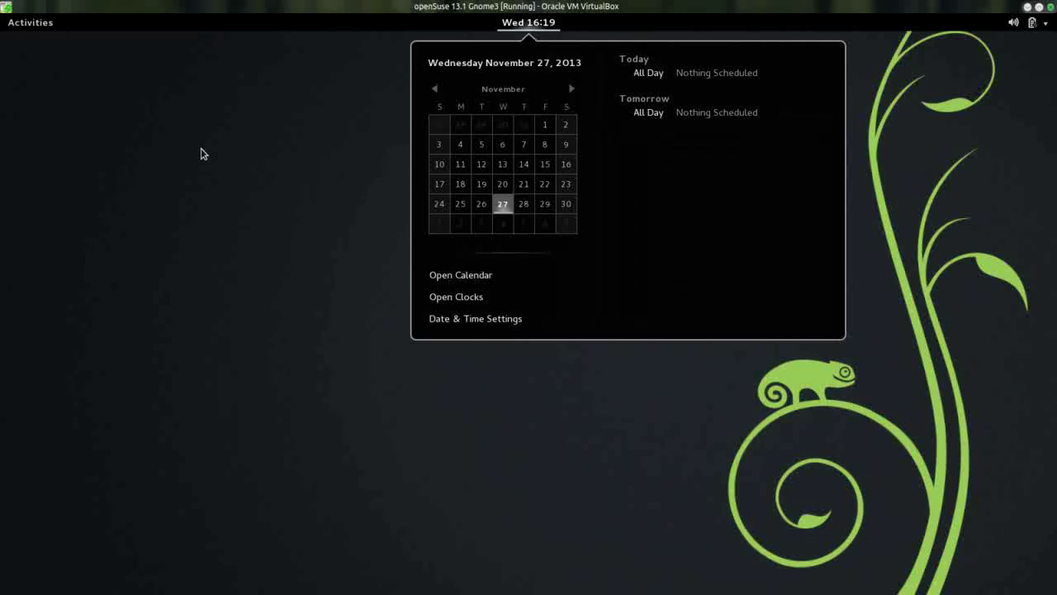
{"action": "left_click", "coordinate": [174, 153]}
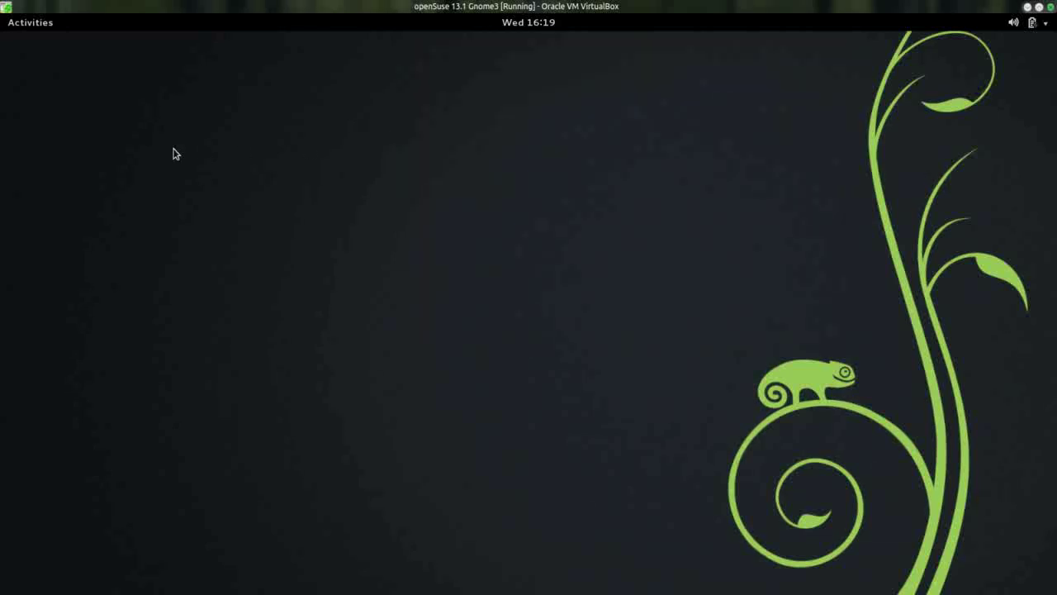
Launch Firefox from the dash in the Activities overview.
{"action": "left_click", "coordinate": [29, 24]}
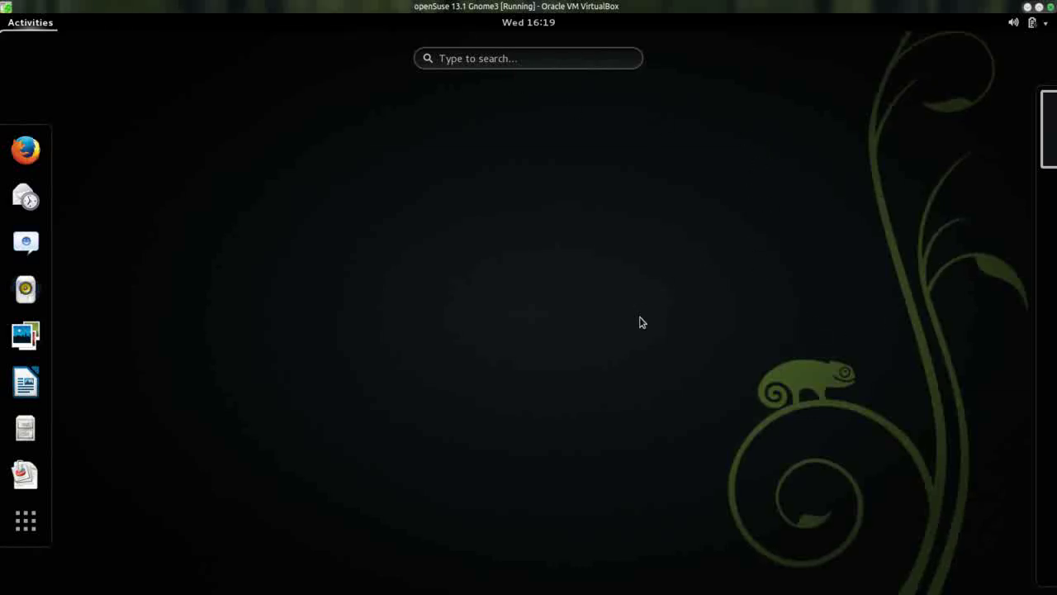
{"action": "left_click", "coordinate": [26, 150]}
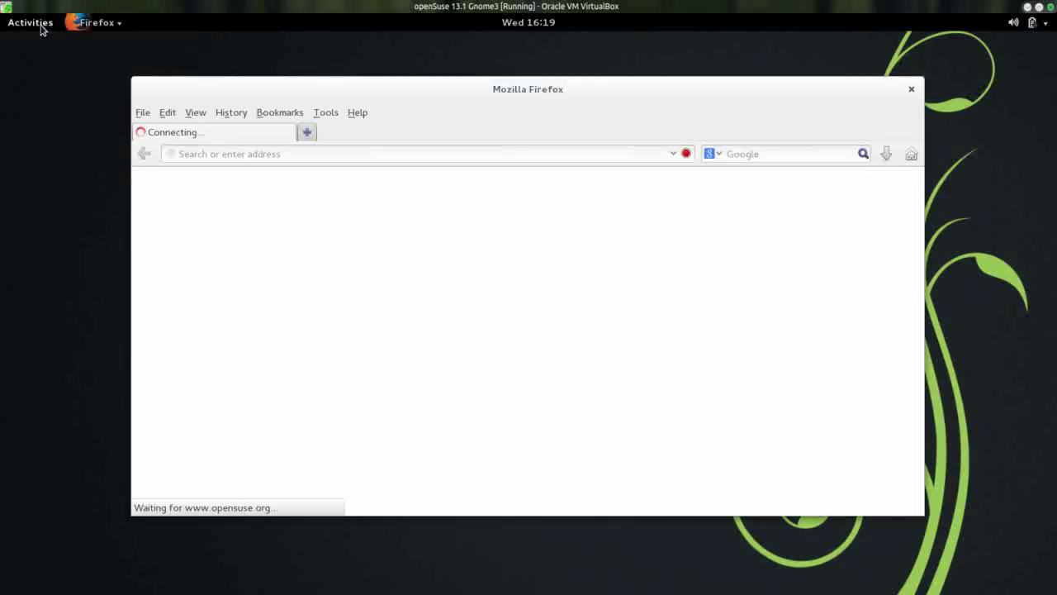
In the overview, drag the Firefox window to another workspace, switch to it, and close it.
{"action": "left_click", "coordinate": [39, 25]}
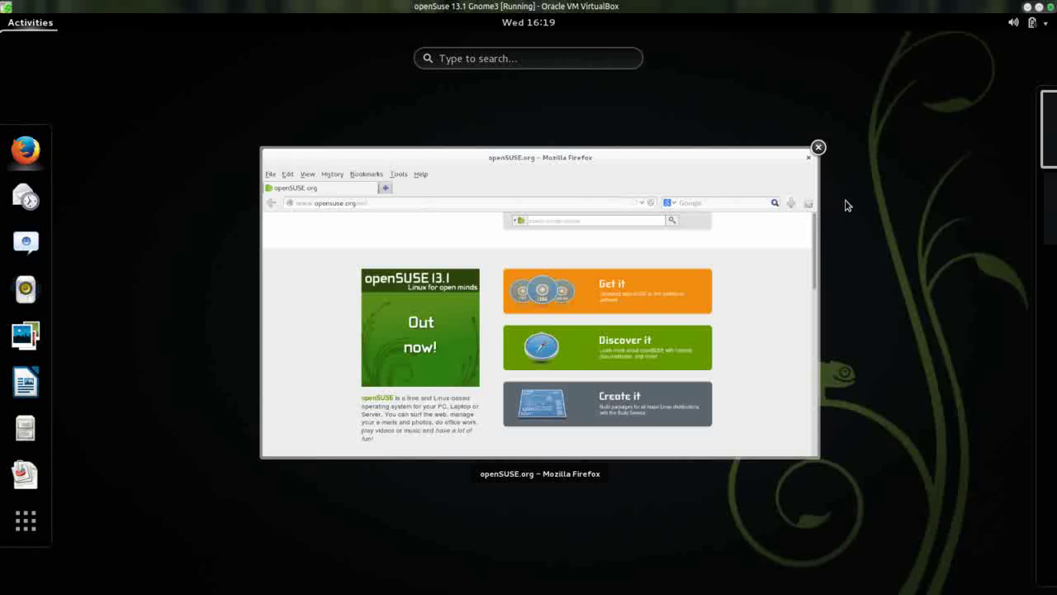
{"action": "mouse_move", "coordinate": [1055, 322]}
{"action": "left_click_drag", "start_coordinate": [1029, 142], "coordinate": [1022, 225]}
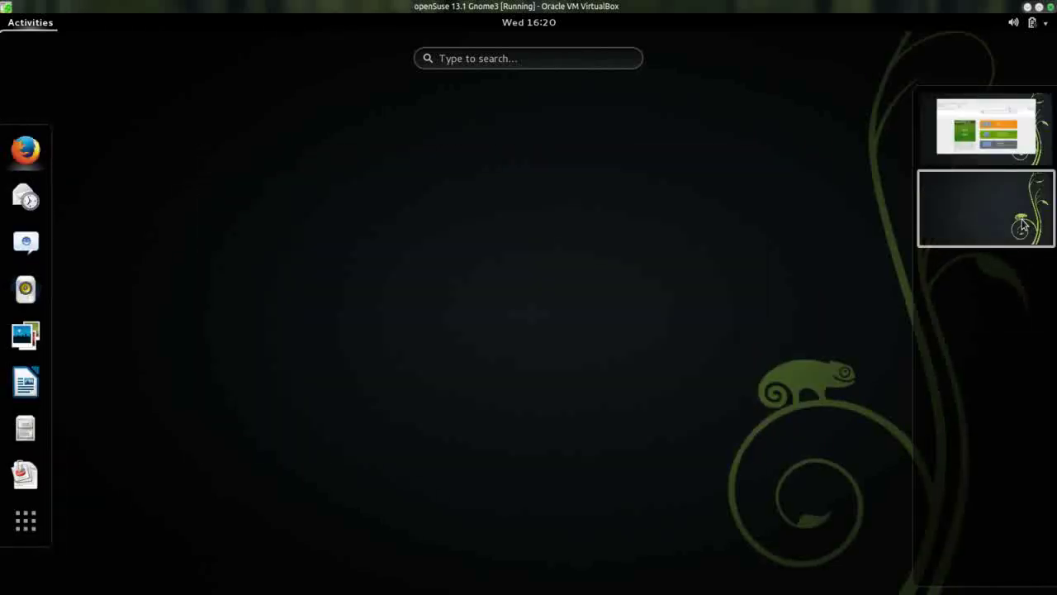
{"action": "left_click", "coordinate": [1014, 147]}
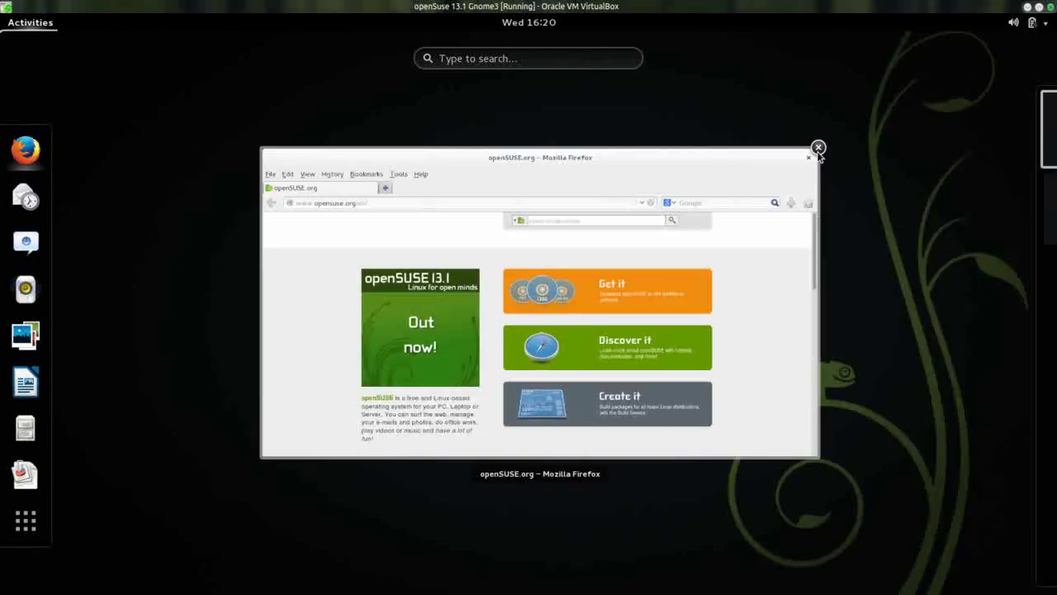
{"action": "left_click", "coordinate": [818, 148]}
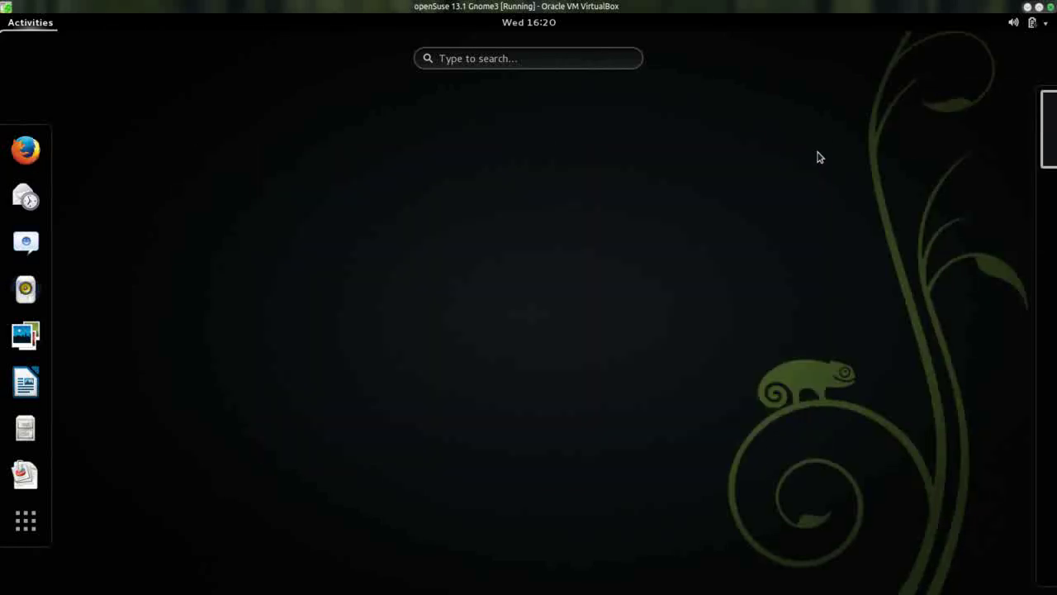
Show the installed-applications grid using the icon at the bottom of the dash.
{"action": "left_click", "coordinate": [21, 527]}
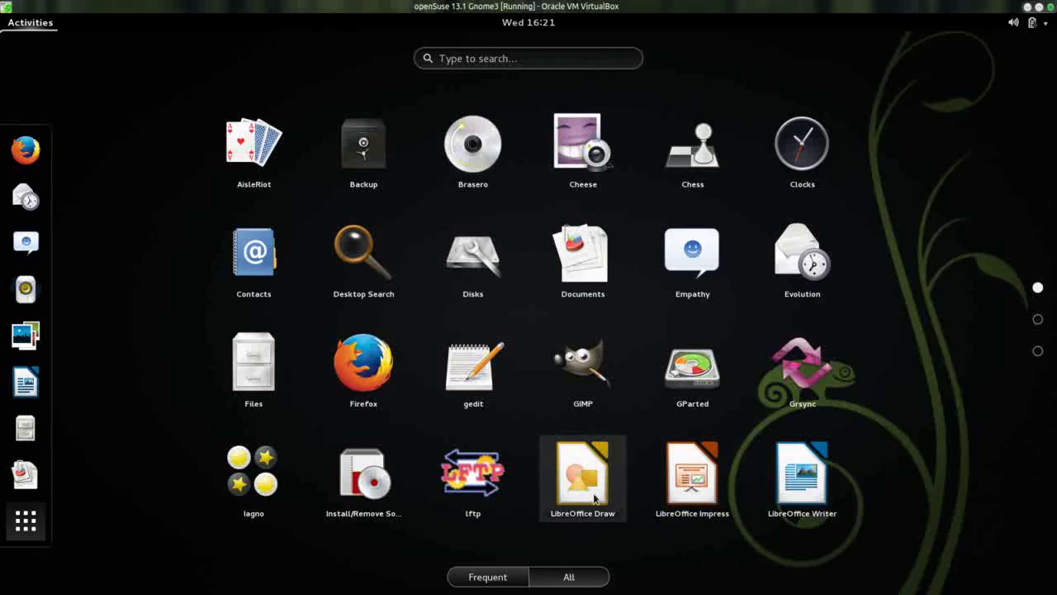
Launch Install/Remove Software and authenticate with the root password.
{"action": "left_click", "coordinate": [359, 496]}
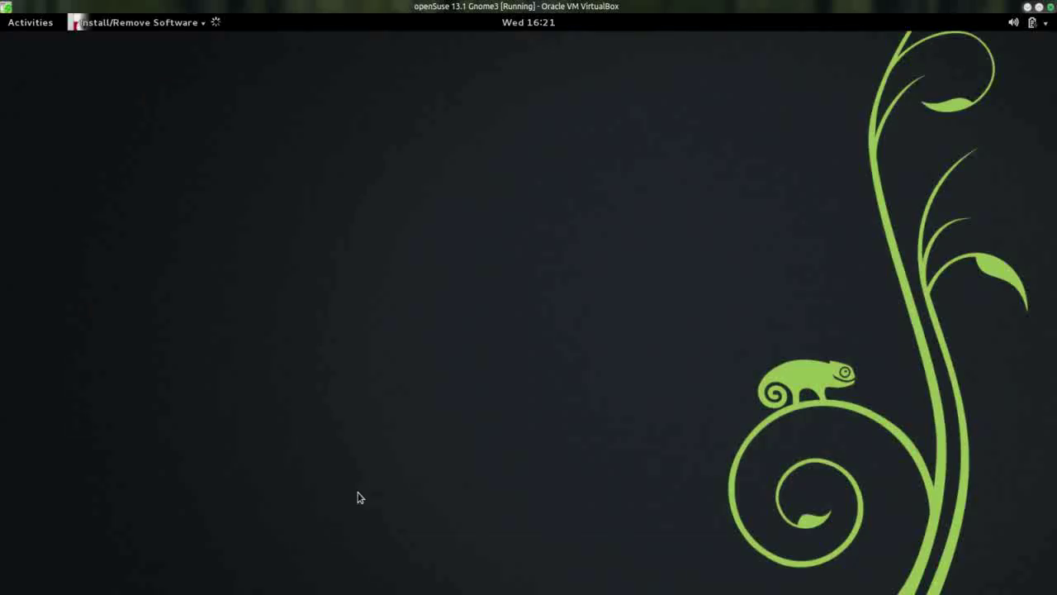
{"action": "type", "text": "••••••••"}
{"action": "key", "text": "Return"}
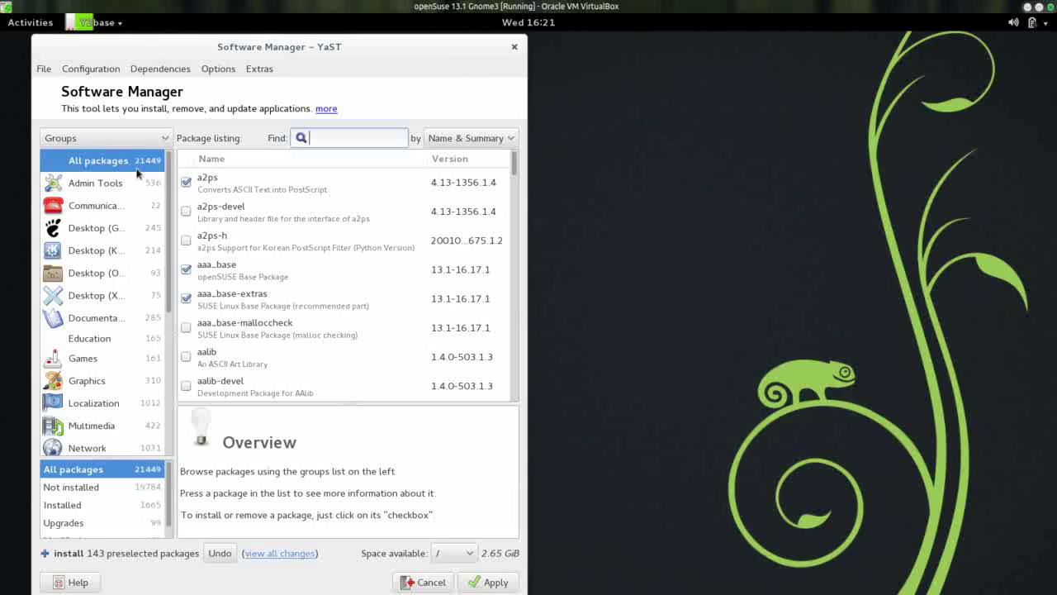
Browse the Multimedia and Admin Tools package groups, then close the Software Manager.
{"action": "left_click", "coordinate": [97, 417]}
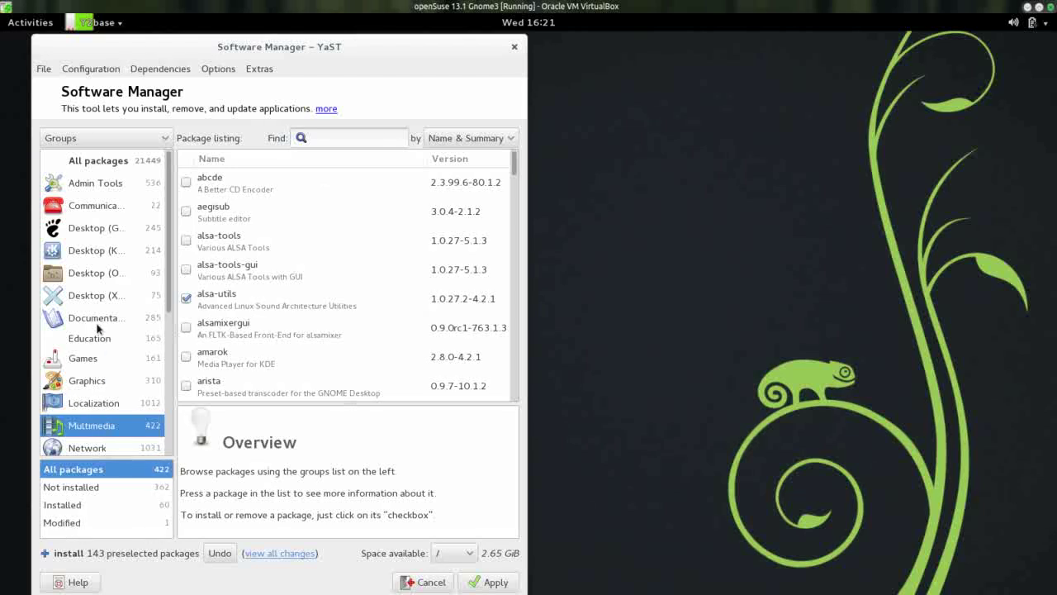
{"action": "left_click", "coordinate": [98, 181]}
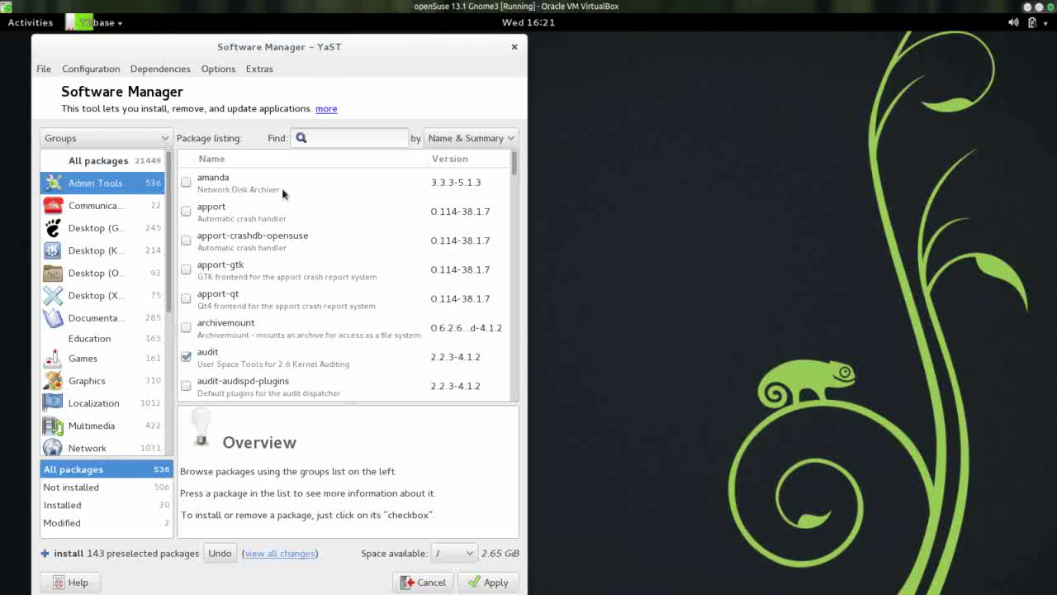
{"action": "left_click_drag", "start_coordinate": [169, 182], "coordinate": [173, 158]}
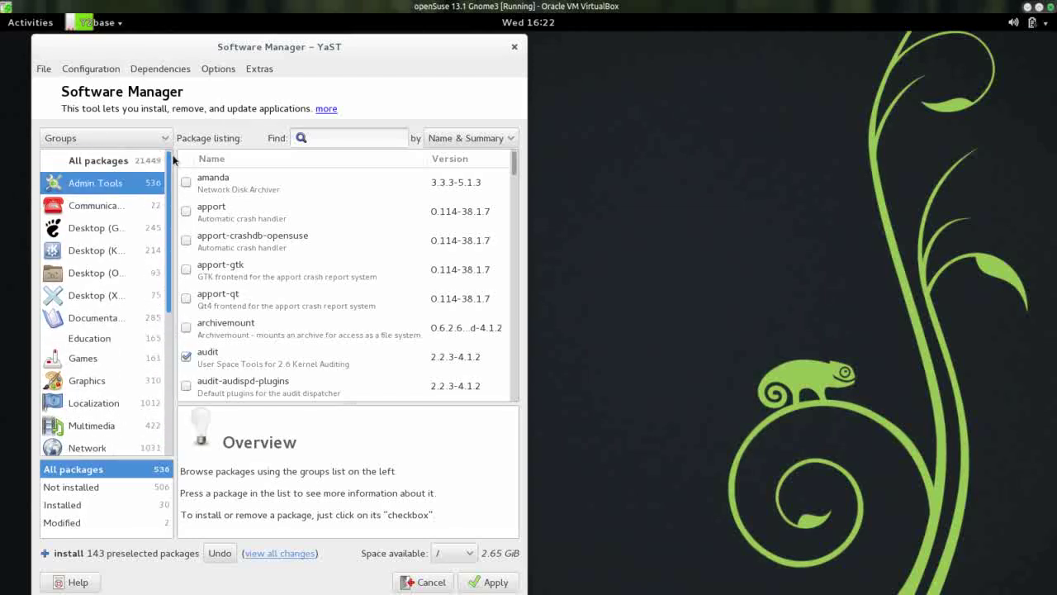
{"action": "left_click", "coordinate": [514, 46]}
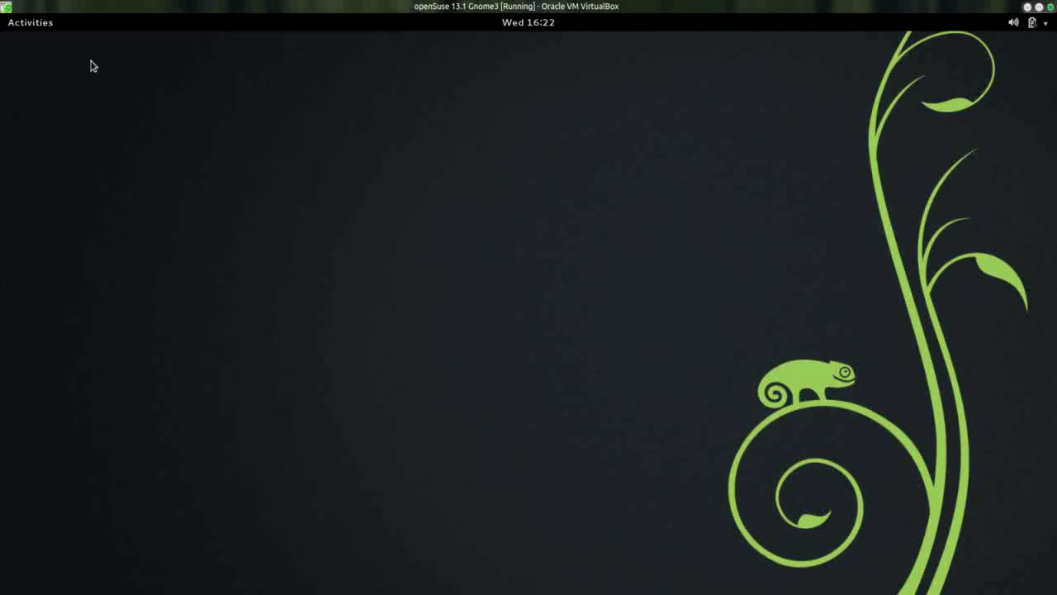
Open Settings from the second page of the Activities applications grid.
{"action": "left_click", "coordinate": [47, 29]}
{"action": "left_click", "coordinate": [39, 524]}
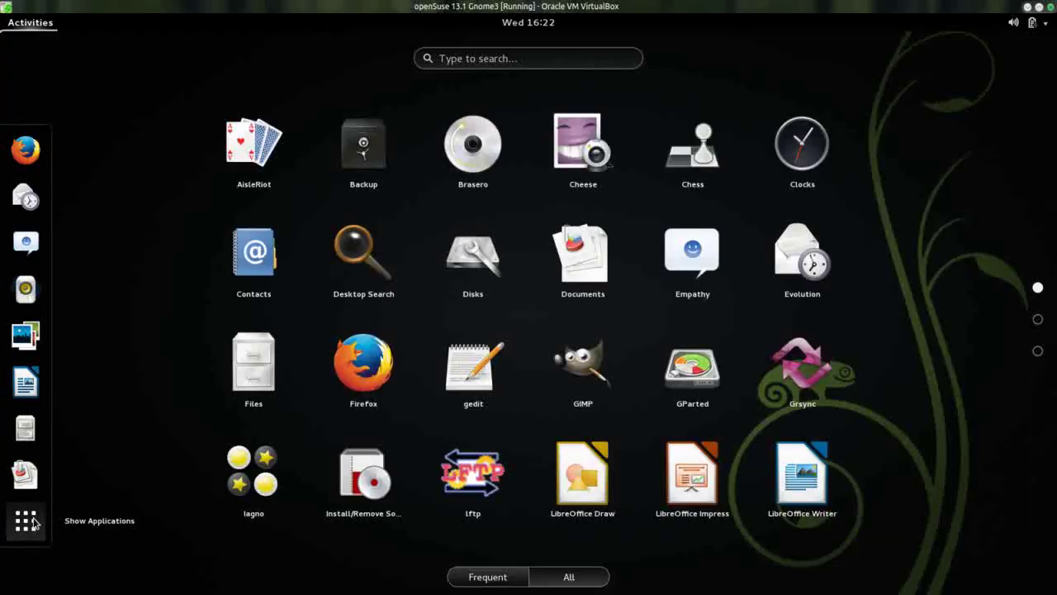
{"action": "left_click", "coordinate": [1038, 320]}
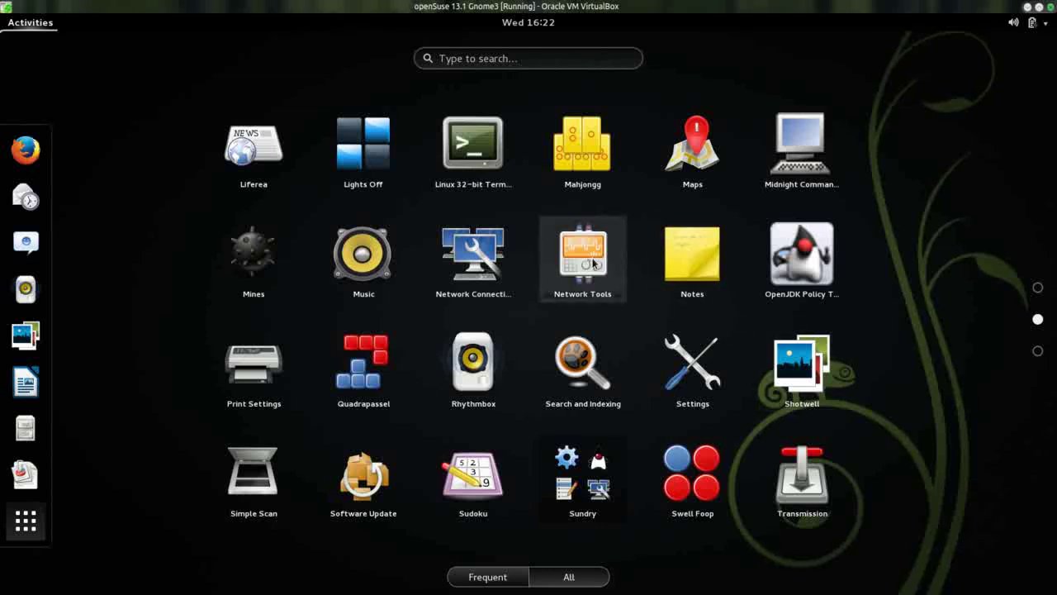
{"action": "left_click", "coordinate": [690, 379]}
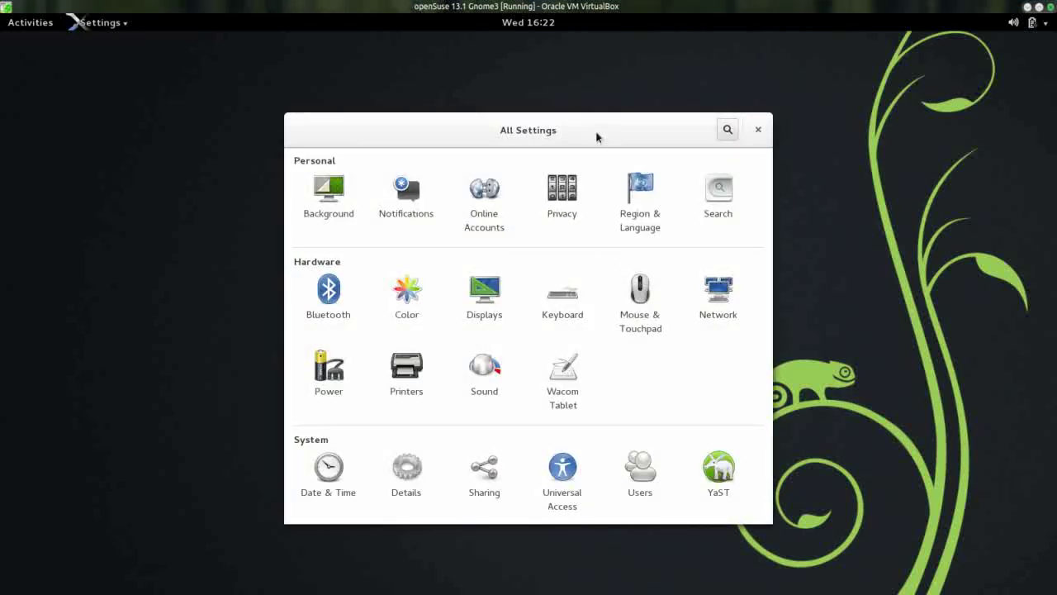
Authenticate with the root password to open YaST Administrator Settings.
{"action": "left_click_drag", "start_coordinate": [596, 130], "coordinate": [587, 96]}
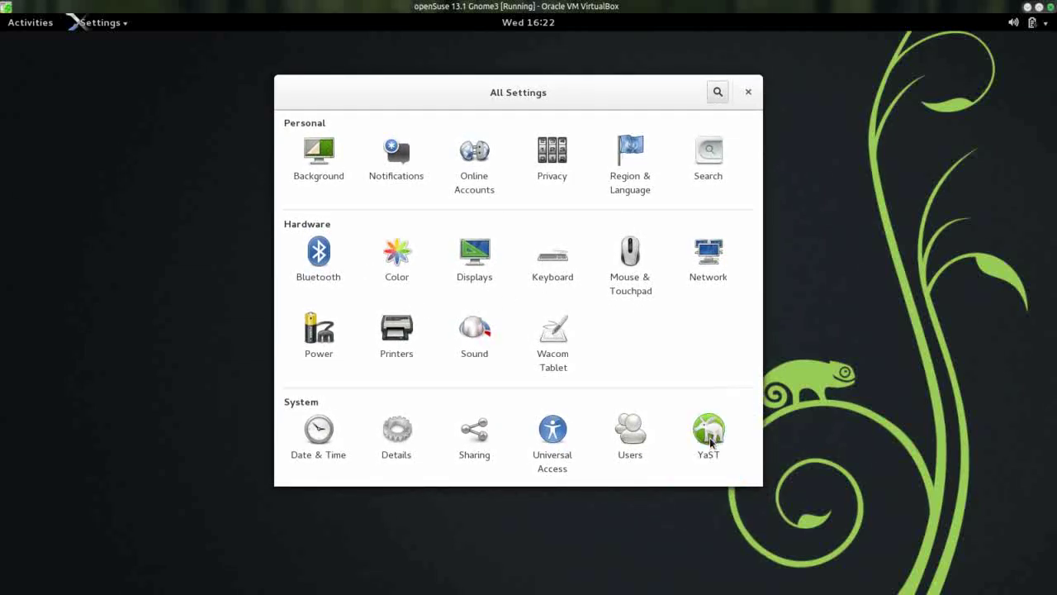
{"action": "type", "text": "********"}
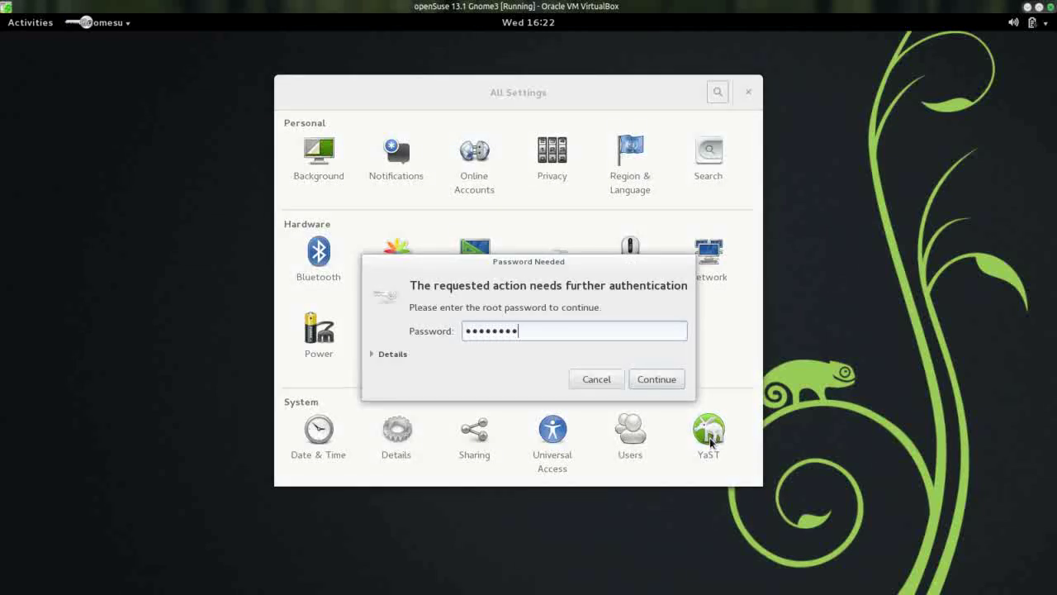
{"action": "key", "text": "Return"}
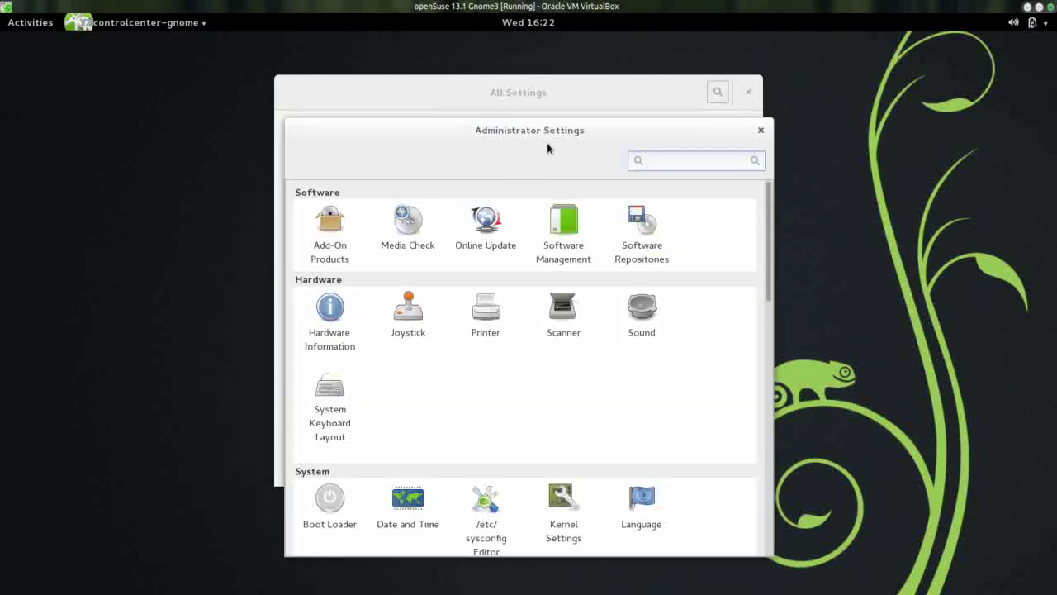
Scroll through Administrator Settings, then close it and the All Settings window.
{"action": "left_click_drag", "start_coordinate": [550, 146], "coordinate": [459, 134]}
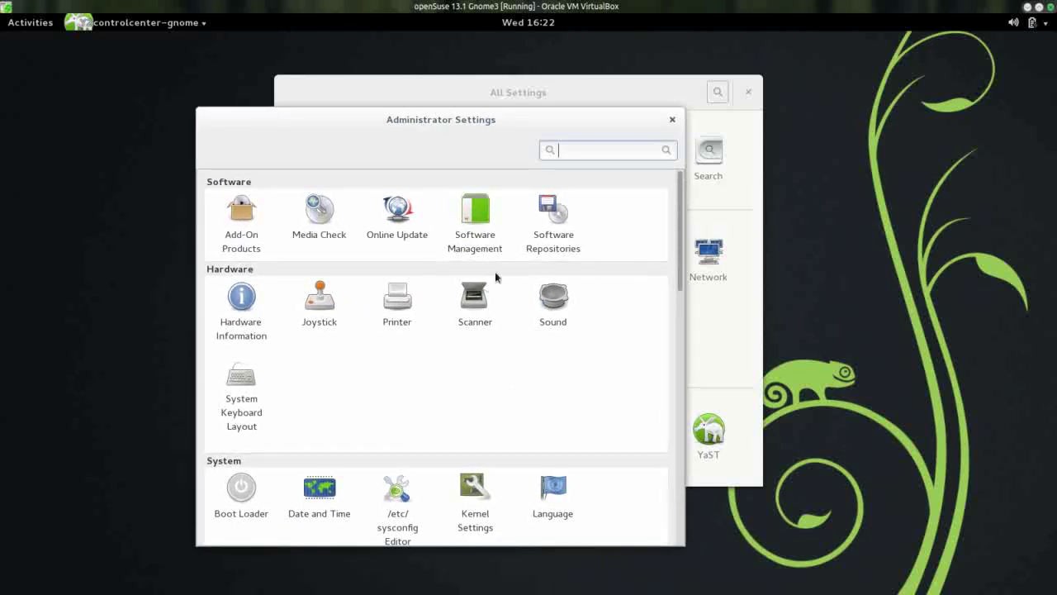
{"action": "scroll", "coordinate": [675, 256], "scroll_direction": "down", "scroll_amount": 1}
{"action": "left_click_drag", "start_coordinate": [675, 256], "coordinate": [673, 512]}
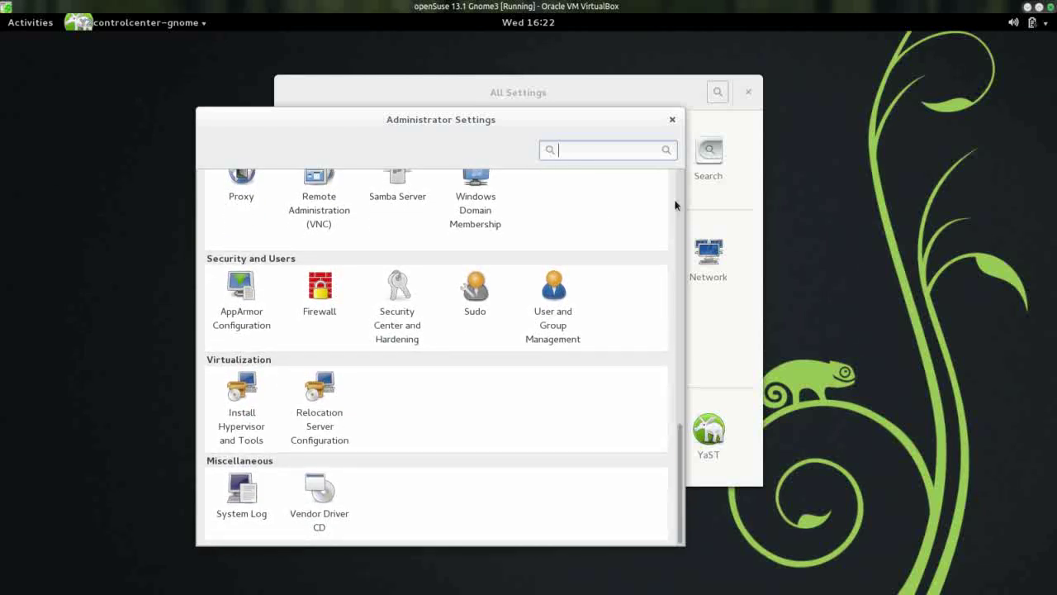
{"action": "left_click", "coordinate": [672, 119]}
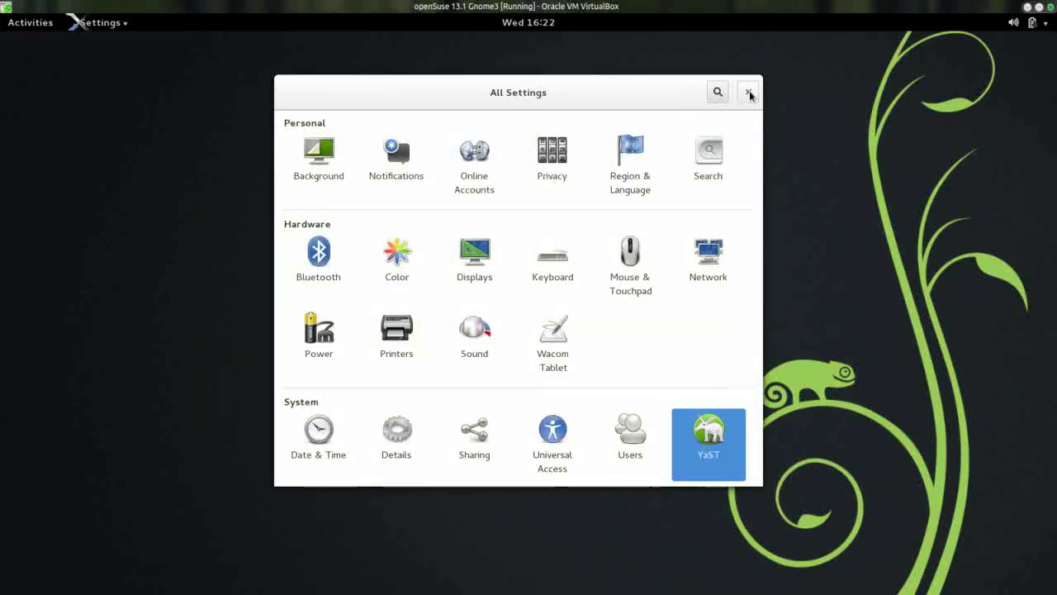
{"action": "left_click", "coordinate": [748, 92]}
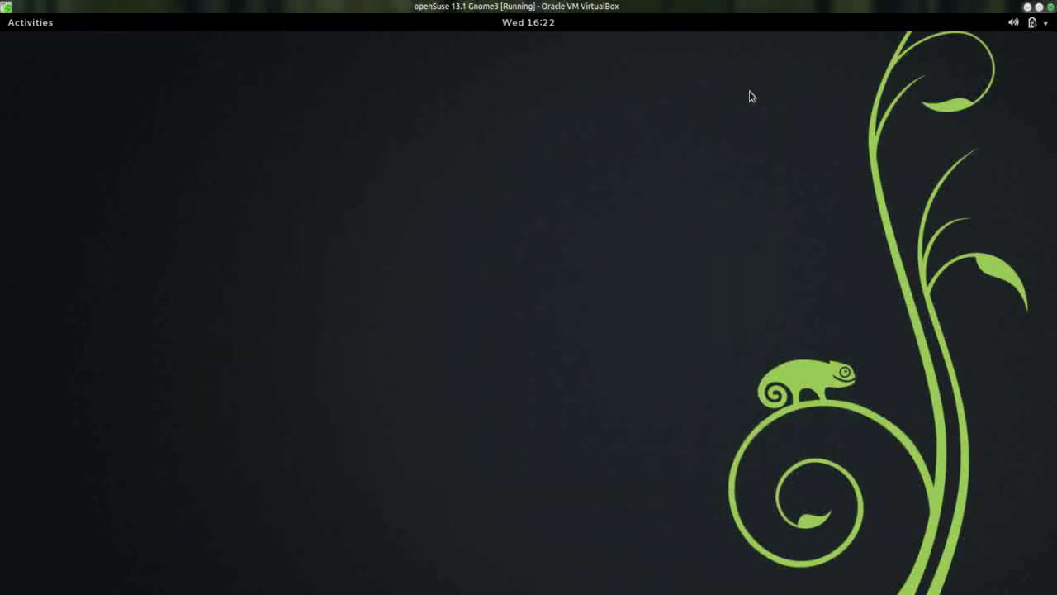
Open the applications grid on its third page, listing Utilities, Videos, XChat, XTerm and YaST.
{"action": "left_click", "coordinate": [45, 25]}
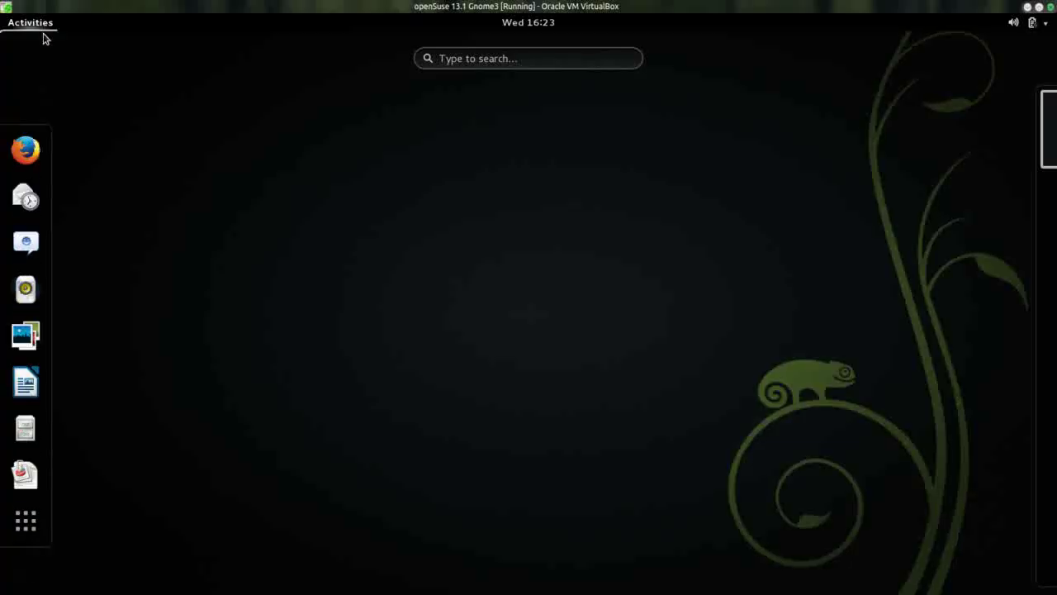
{"action": "left_click", "coordinate": [26, 519]}
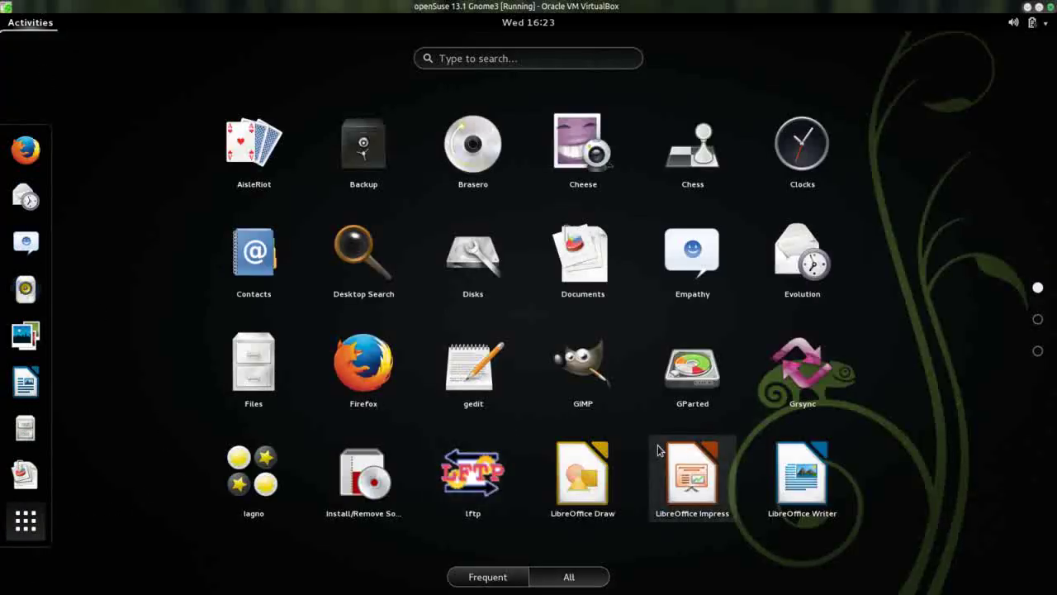
{"action": "left_click", "coordinate": [1038, 351]}
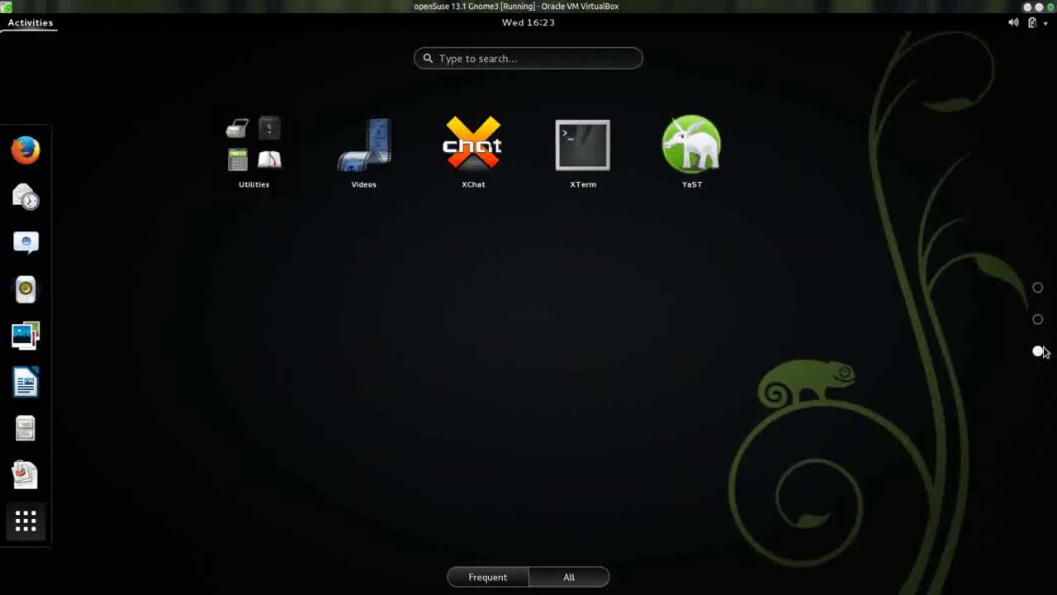
Dismiss the applications grid via Activities, returning to the bare GNOME desktop.
{"action": "left_click", "coordinate": [47, 29]}
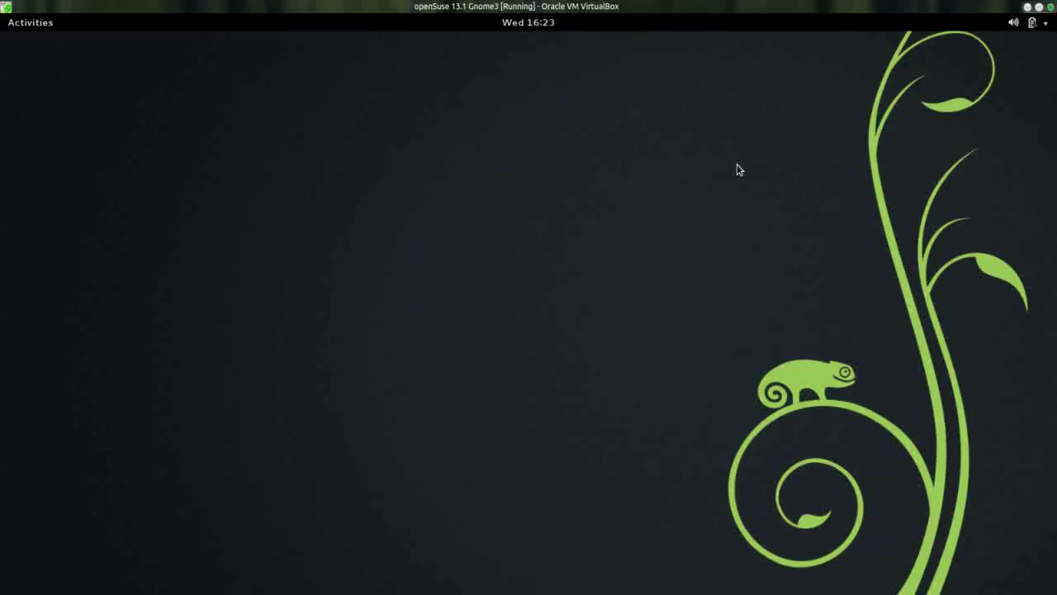